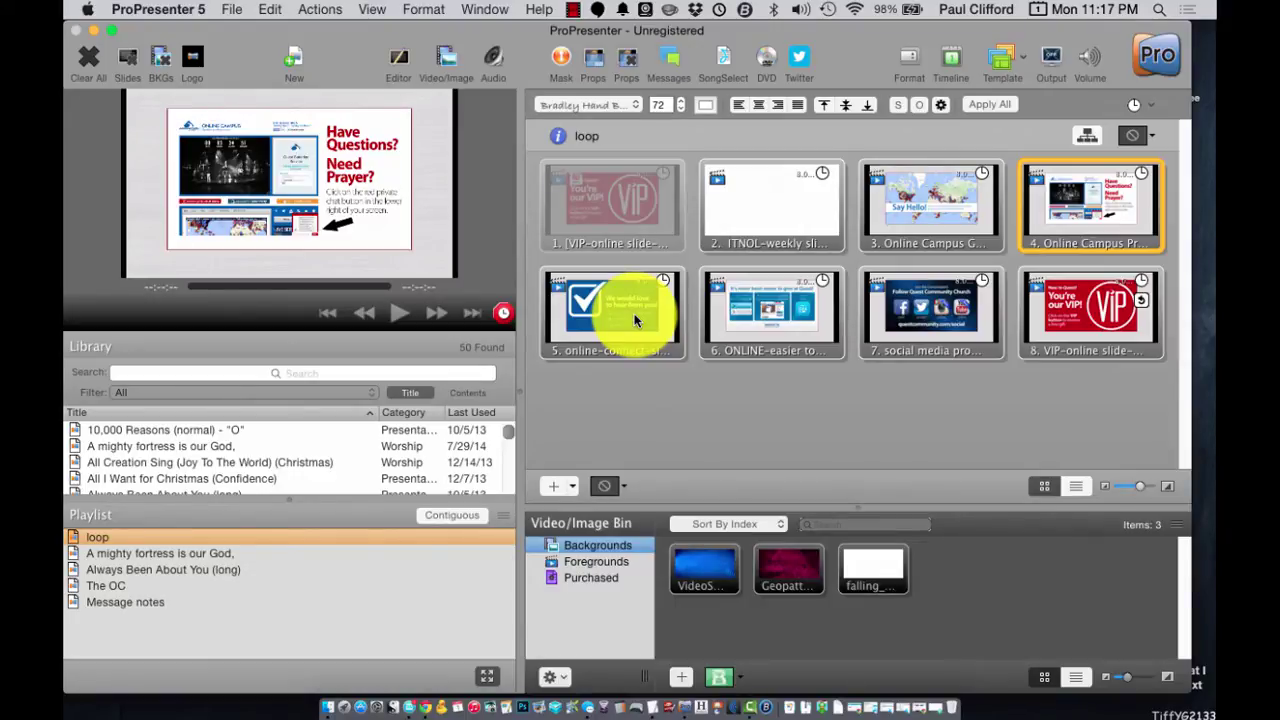
# Put slide 5, 'We would love to hear from you', live in the loop.
pyautogui.click(634, 320)
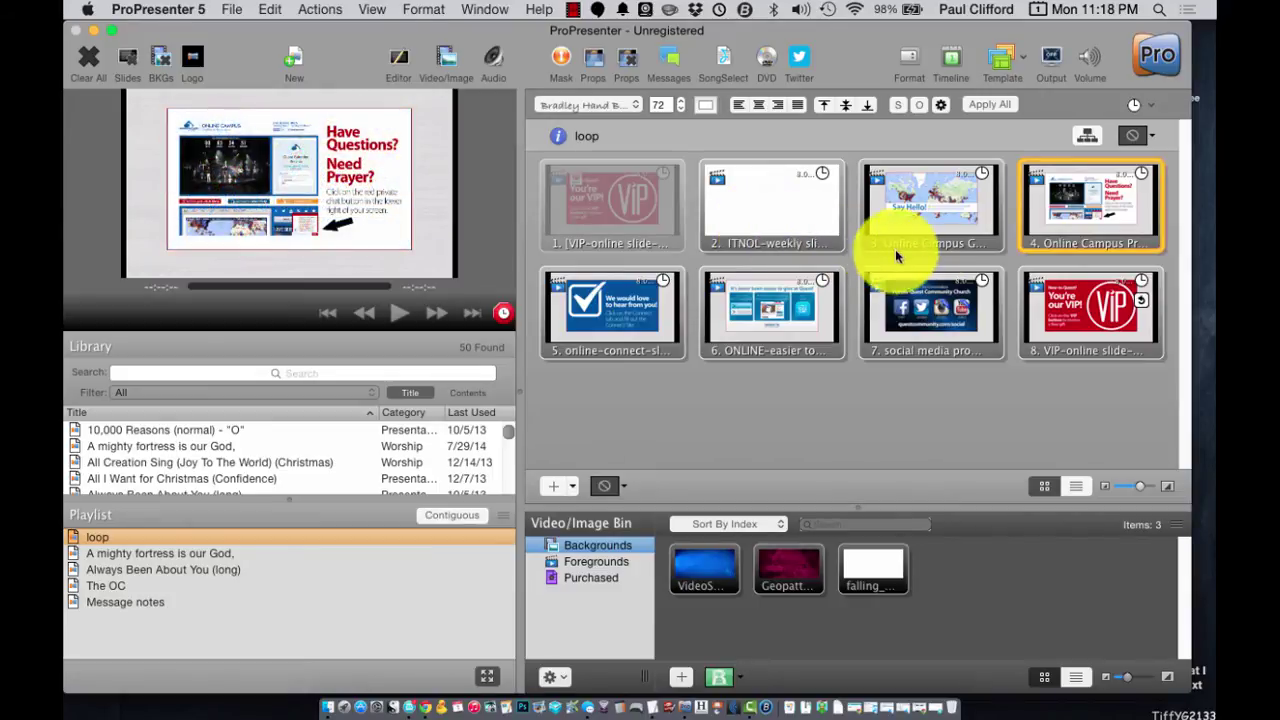
# Edit slide 2 'In the Name of Love' and delete the white video element from Layer 1.
pyautogui.rightClick(773, 213)
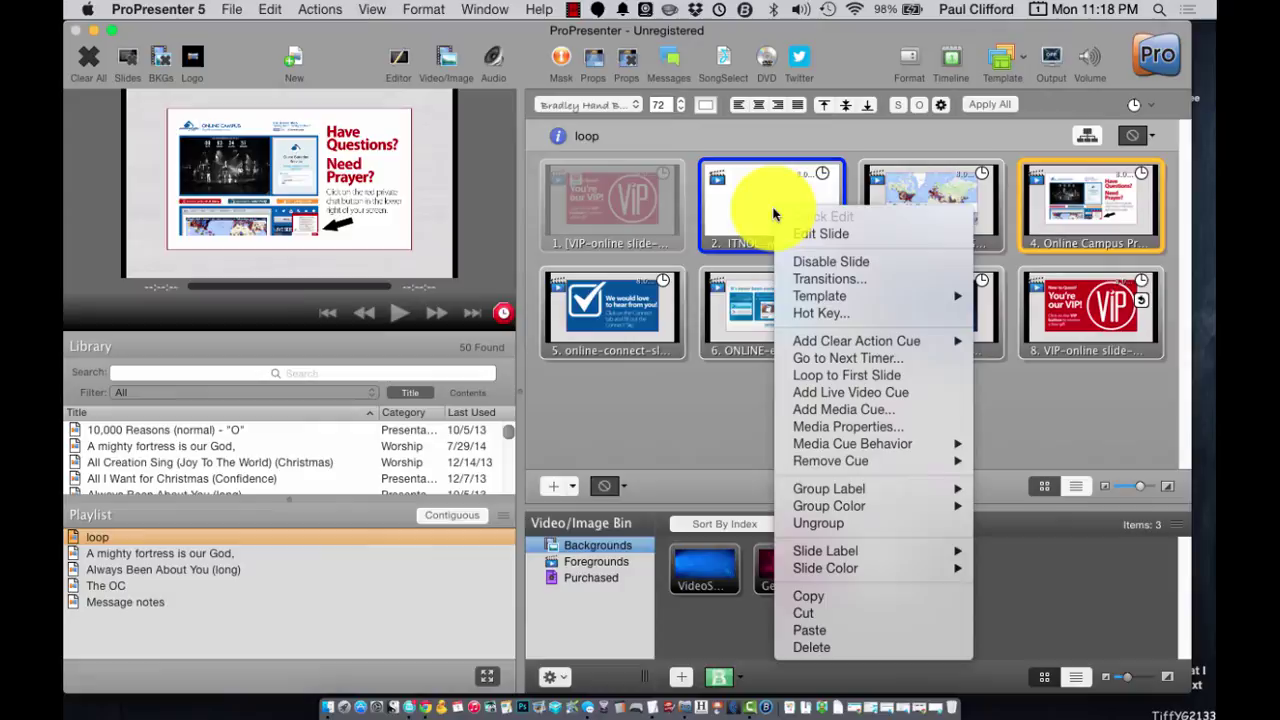
pyautogui.click(798, 236)
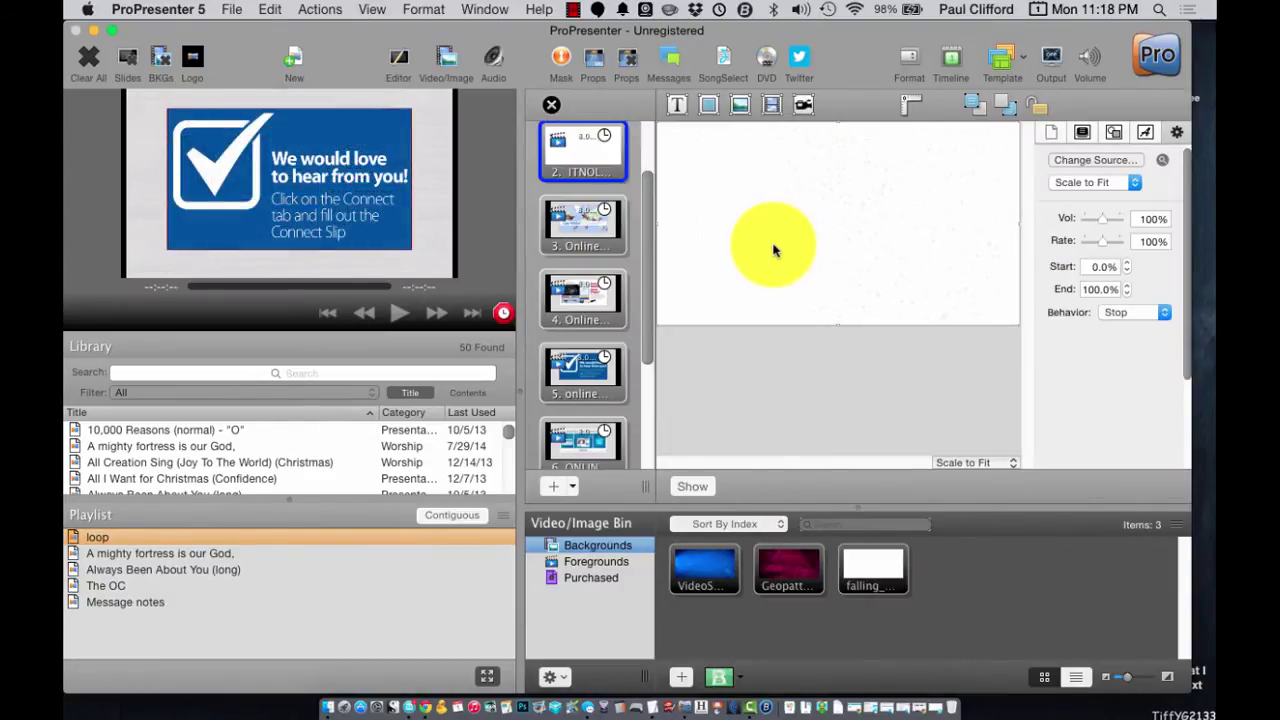
pyautogui.click(716, 202)
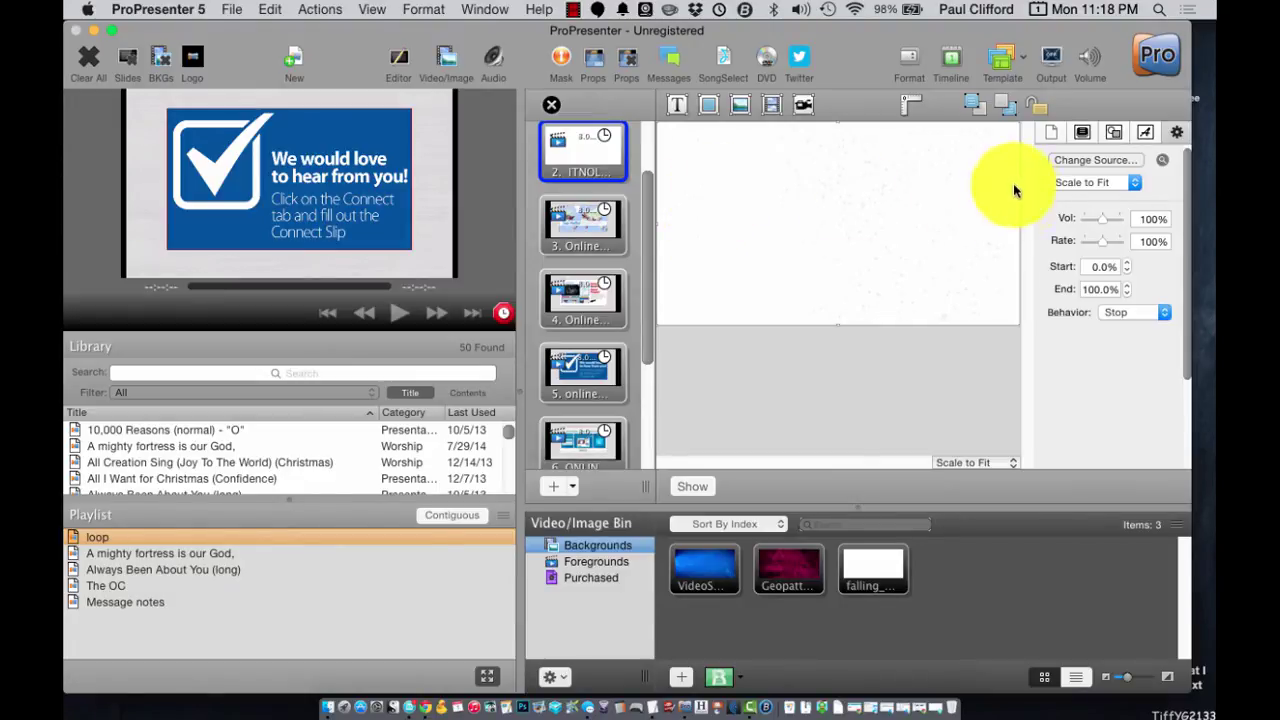
pyautogui.click(1122, 130)
pyautogui.click(1114, 130)
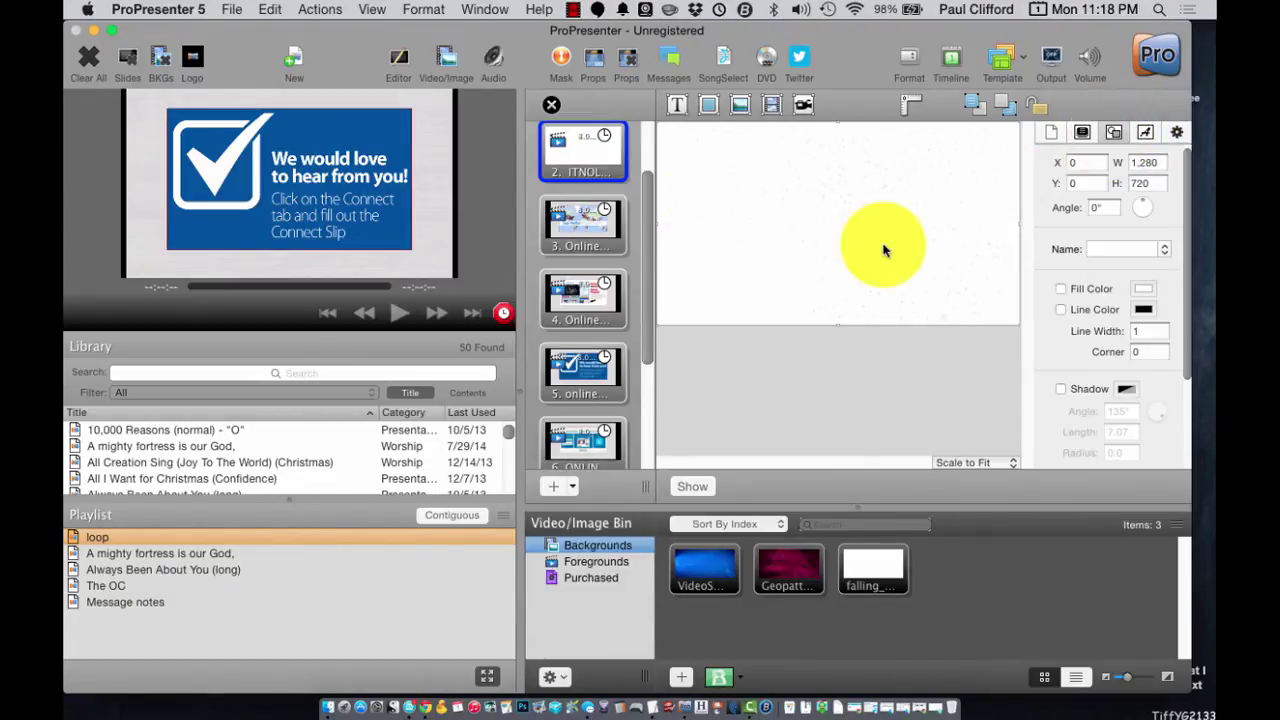
pyautogui.click(1051, 132)
pyautogui.click(1081, 131)
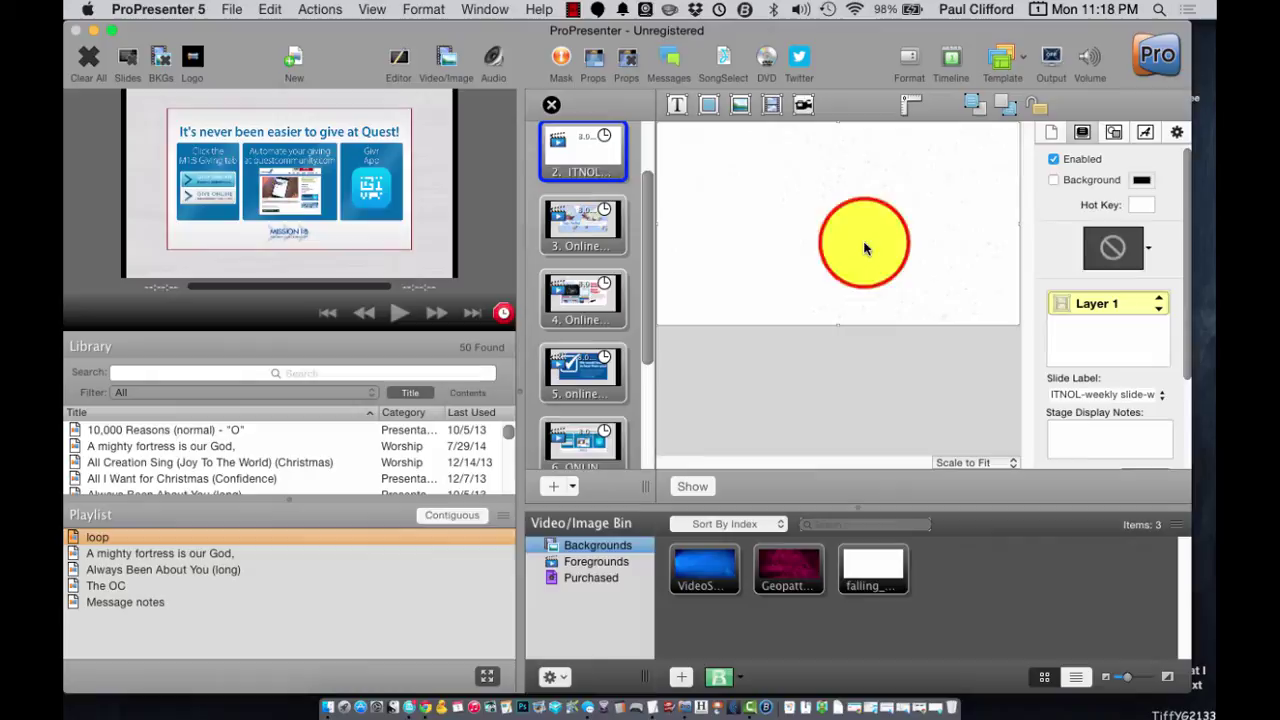
pyautogui.click(1097, 303)
pyautogui.click(1097, 304)
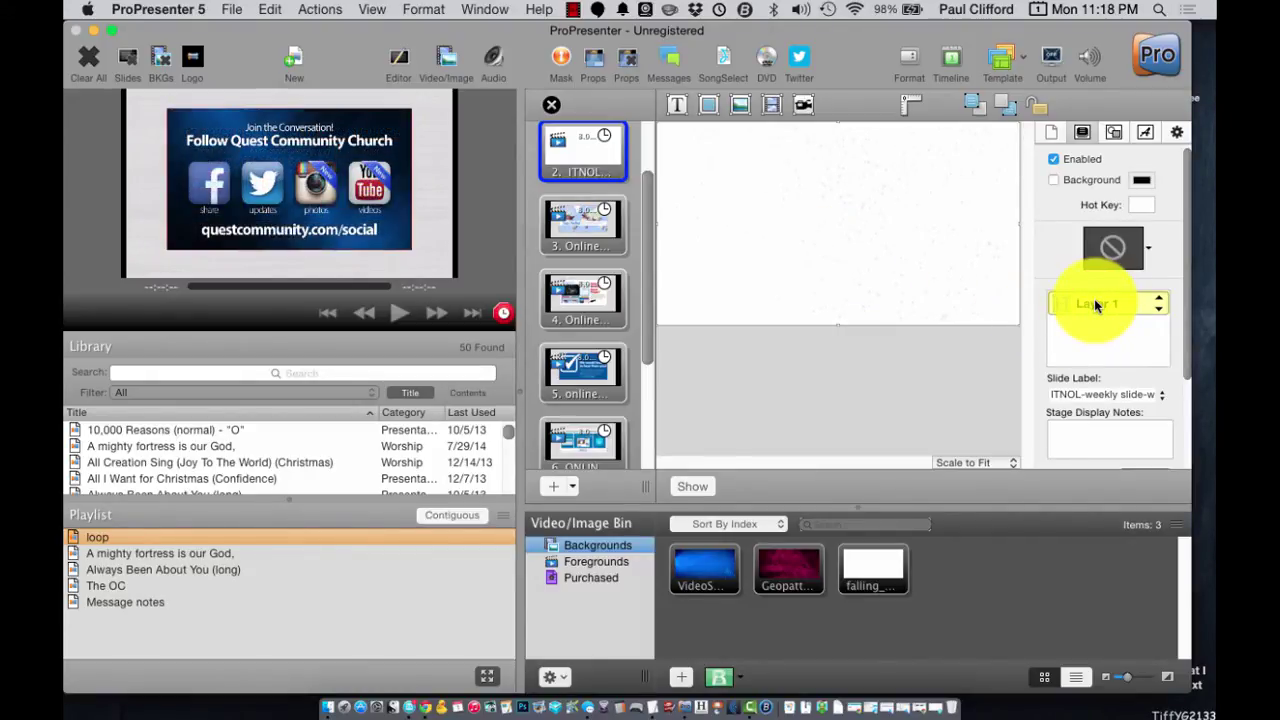
pyautogui.click(900, 203)
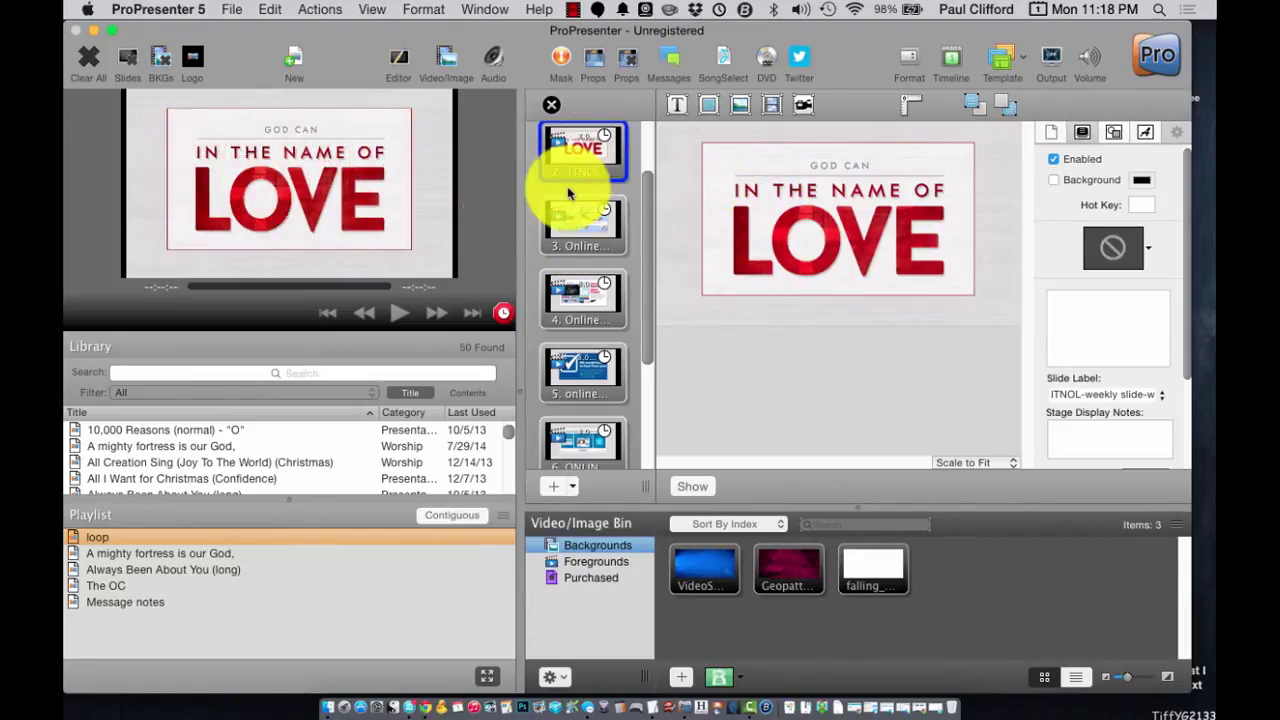
# Close the editor for slide 2 to get back to the cycling loop grid.
pyautogui.click(546, 104)
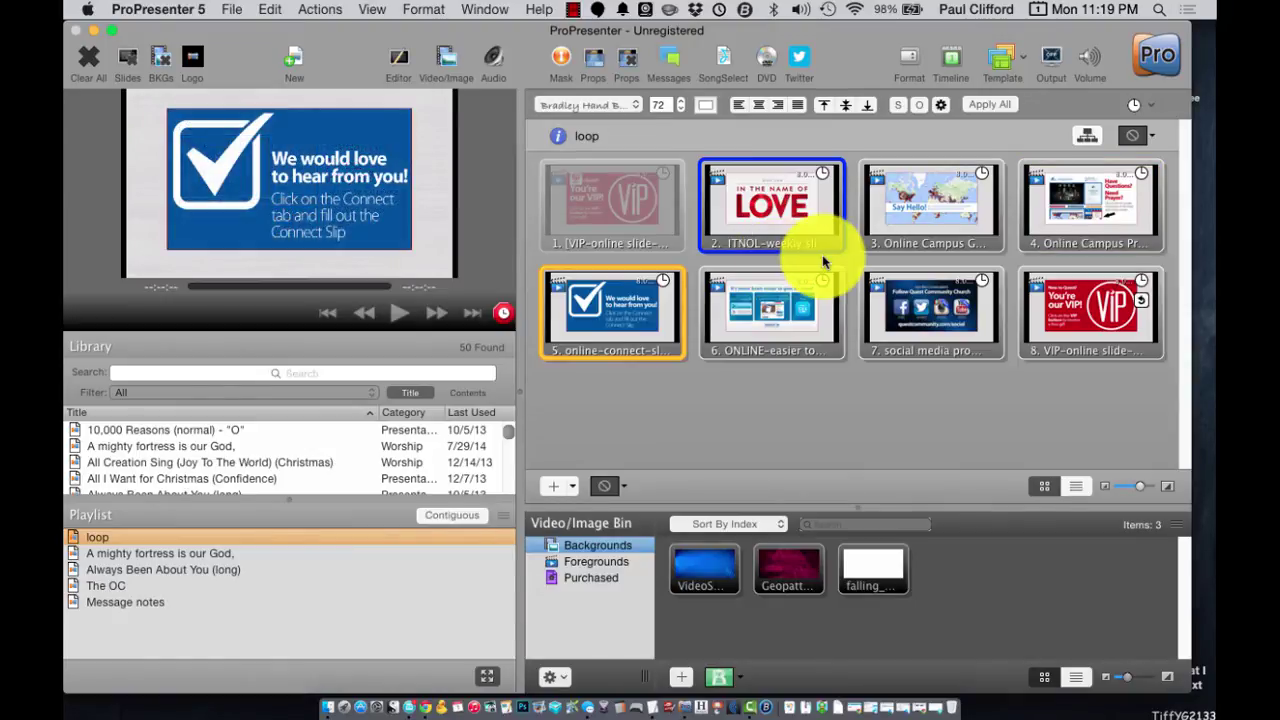
# Open the Props window over the slide grid and run Prop 1 over the slides.
pyautogui.click(596, 60)
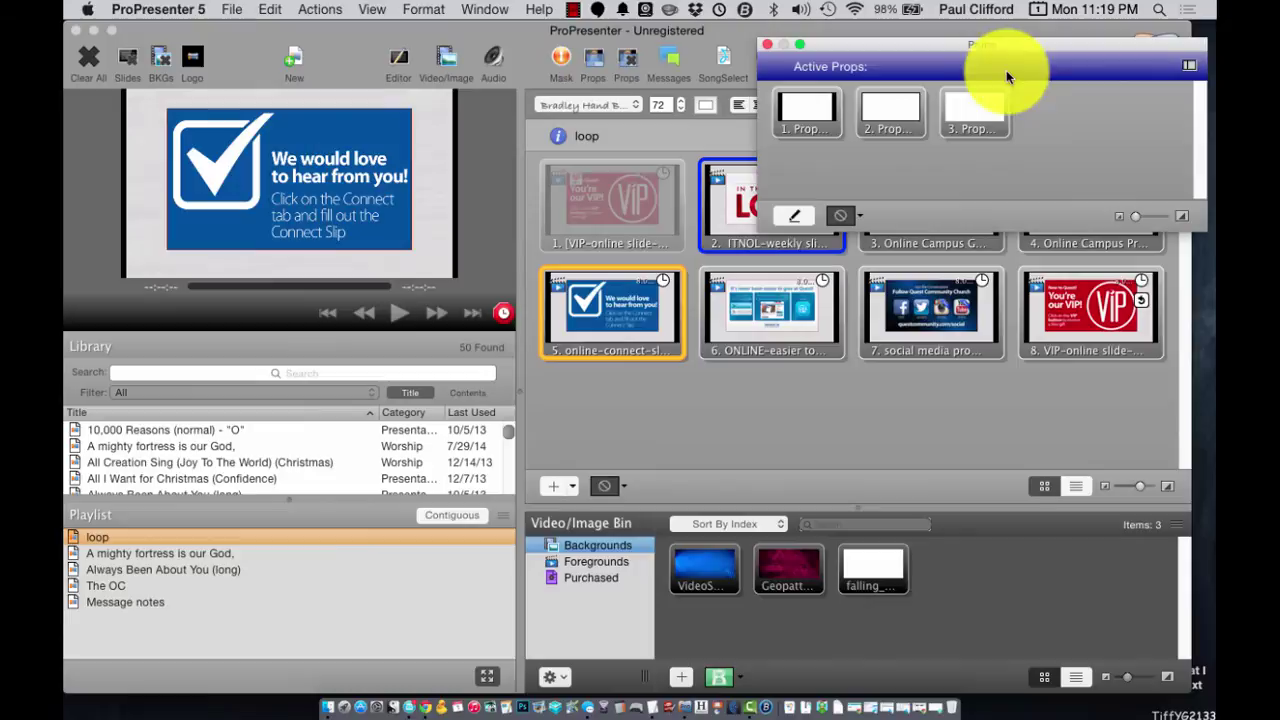
pyautogui.moveTo(1029, 44); pyautogui.dragTo(767, 199)
pyautogui.click(556, 272)
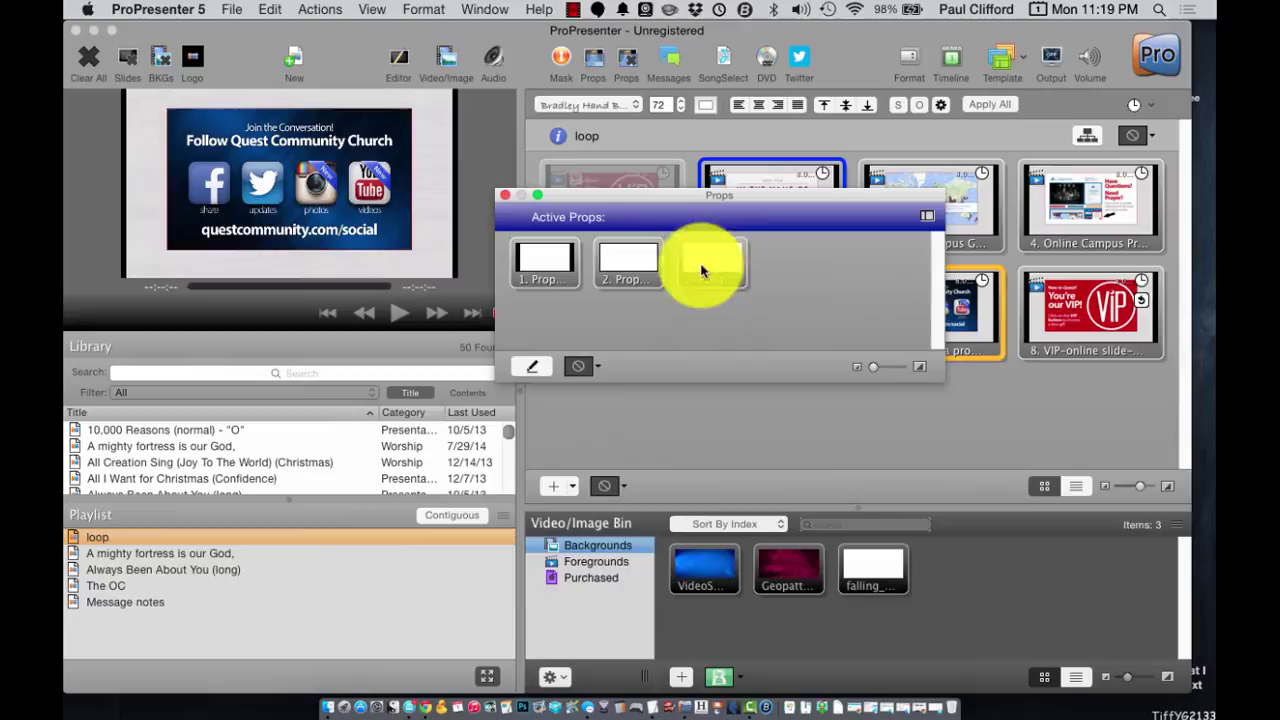
pyautogui.click(535, 278)
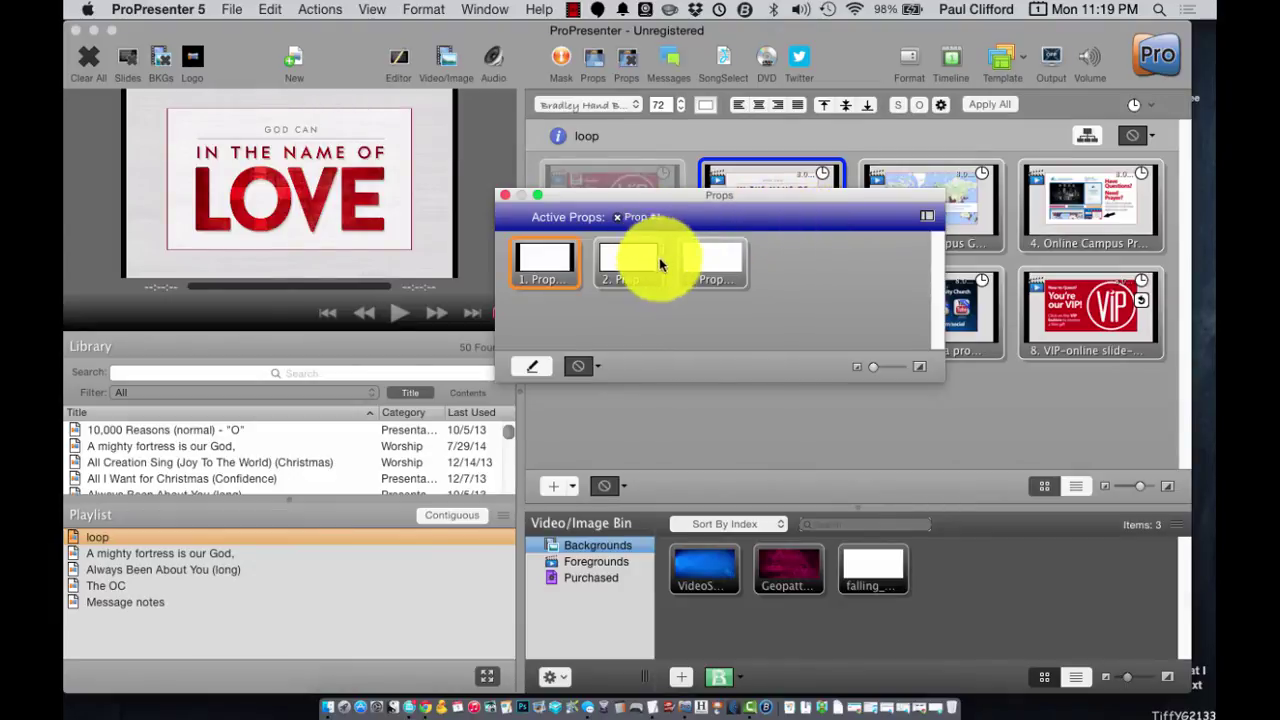
# Clear Prop 1 from Active Props and make Prop 2 the running prop.
pyautogui.click(623, 266)
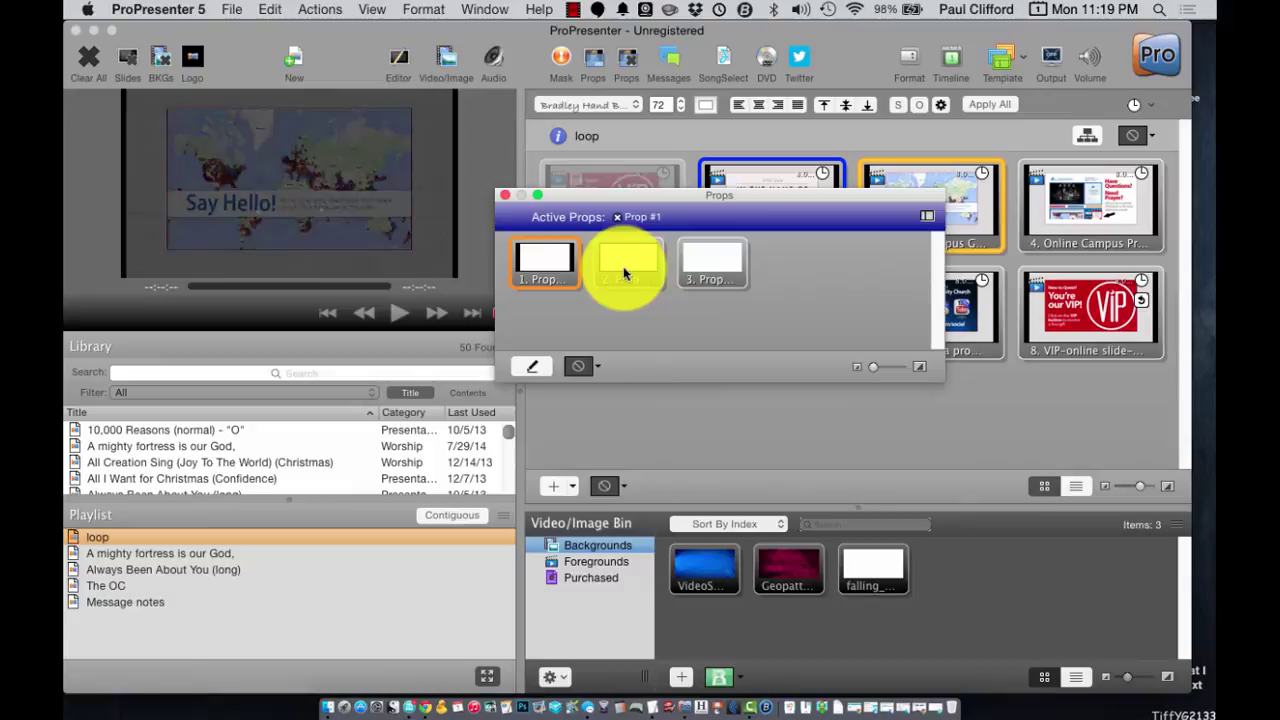
pyautogui.click(632, 222)
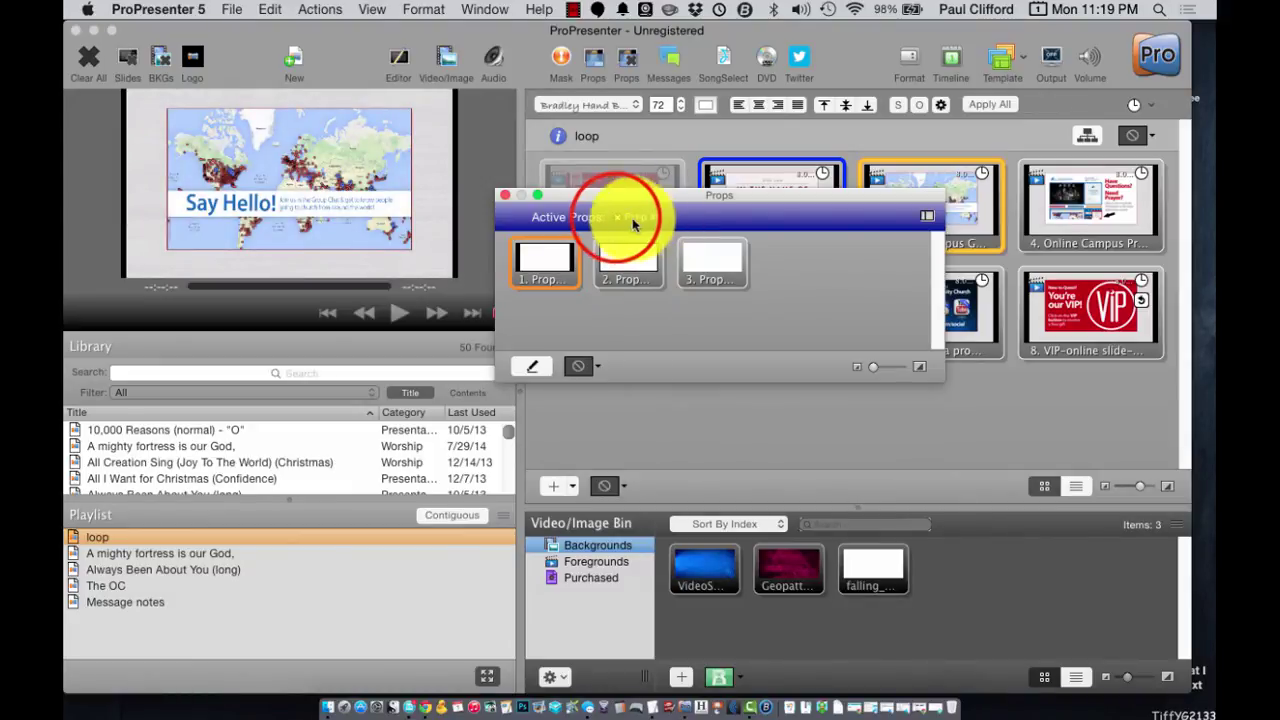
pyautogui.click(620, 272)
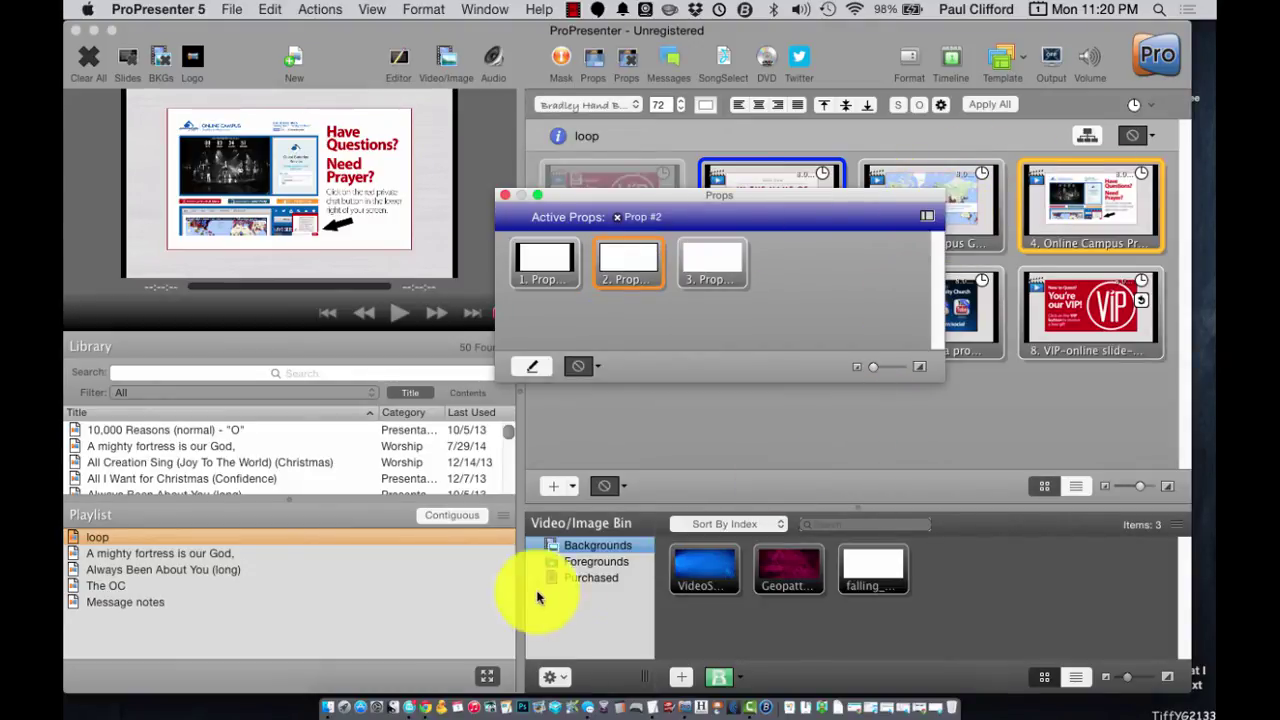
# Check the foreground and background media bins, then swap active Prop #2 for Prop #3.
pyautogui.click(596, 566)
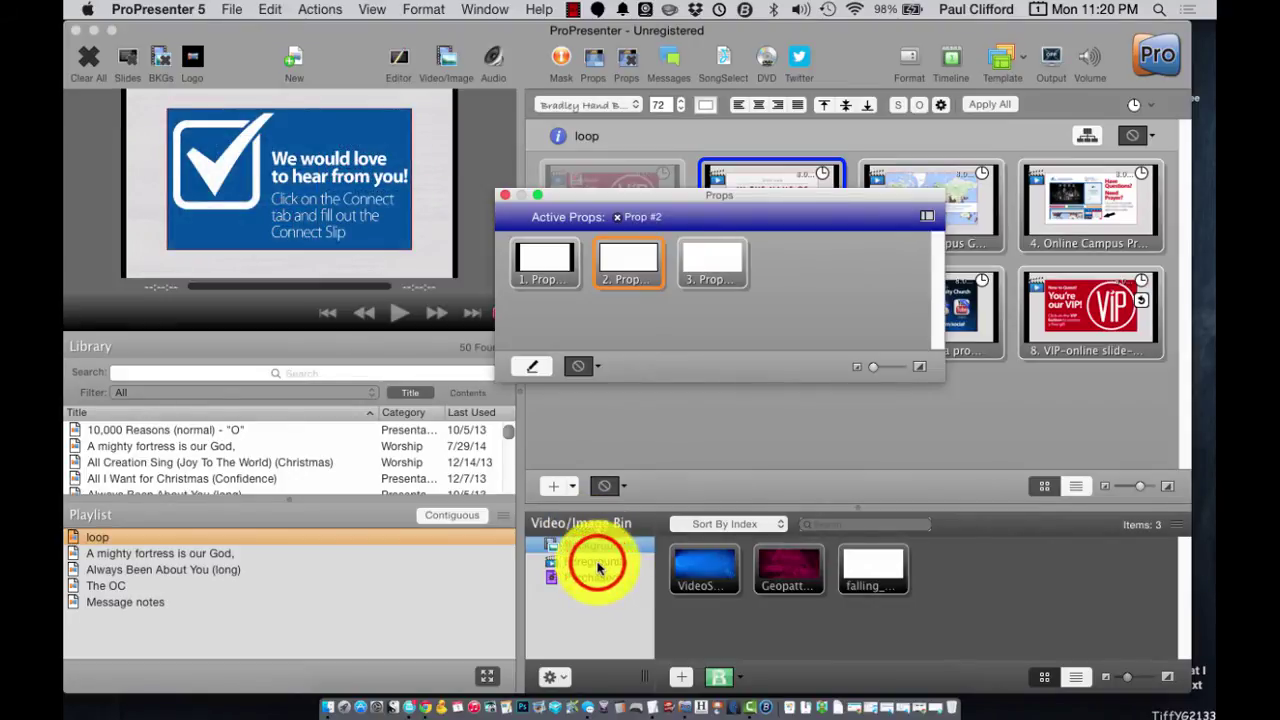
pyautogui.click(597, 562)
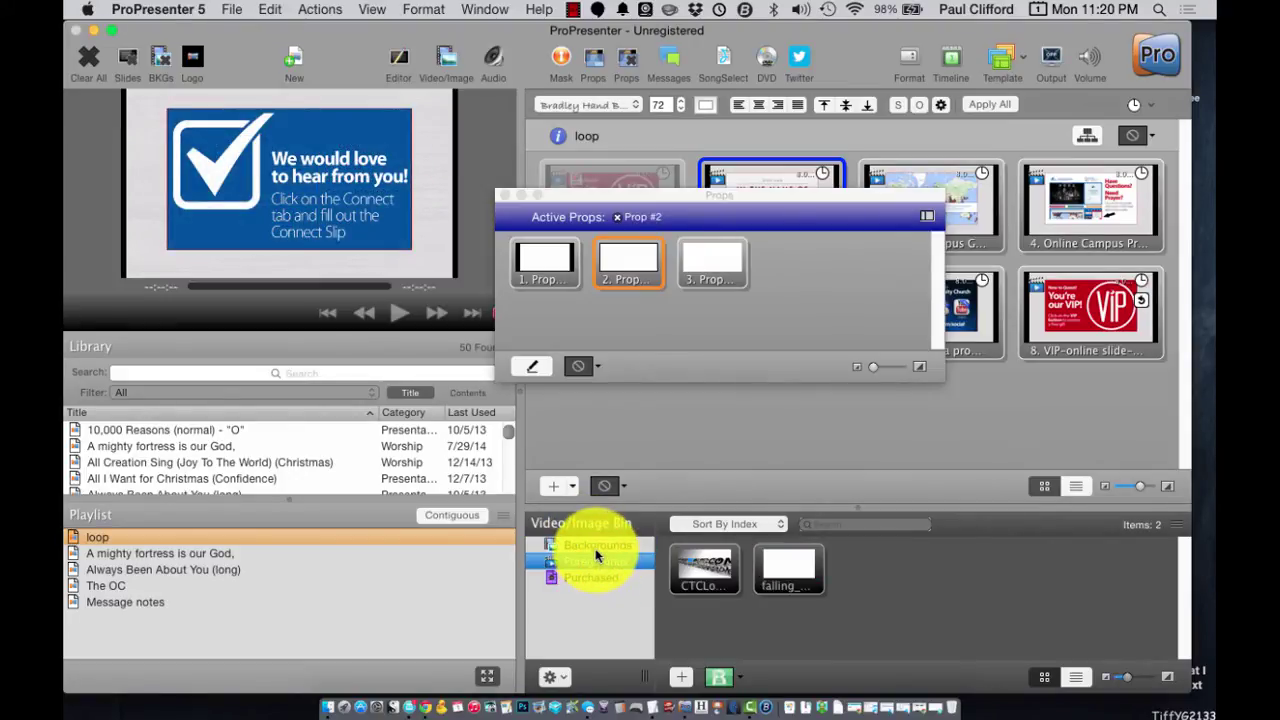
pyautogui.click(595, 545)
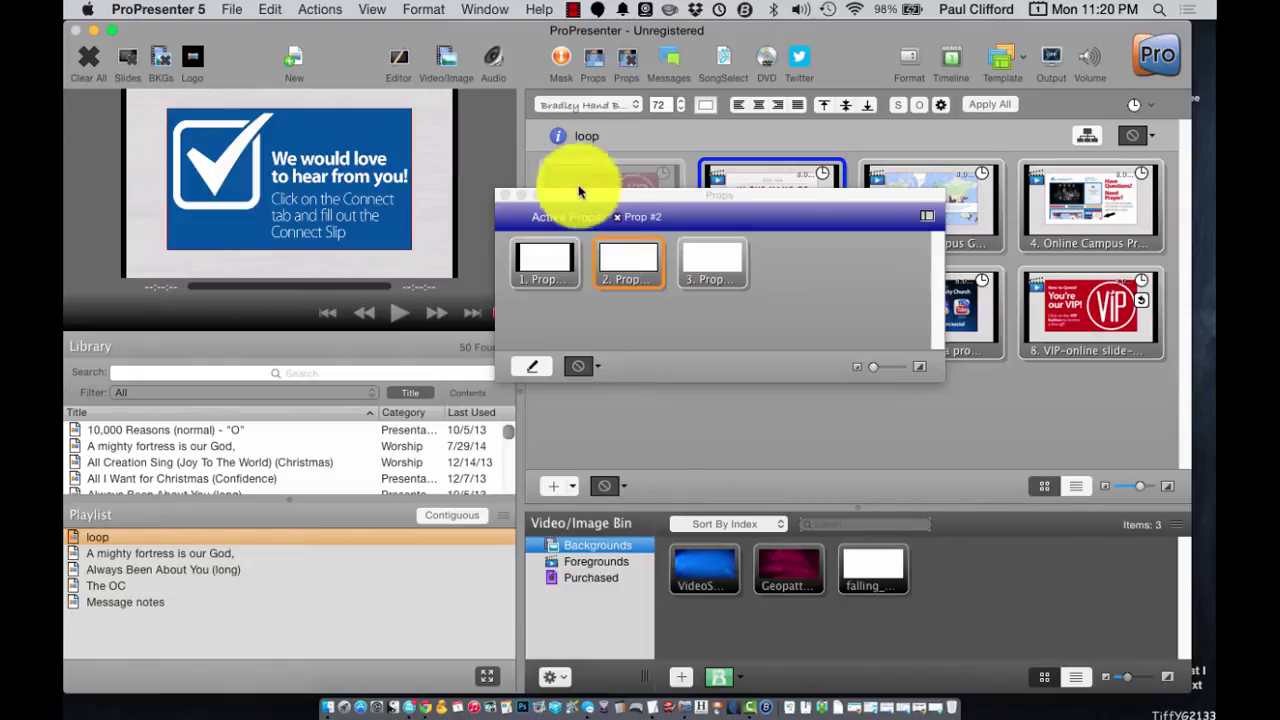
pyautogui.click(537, 277)
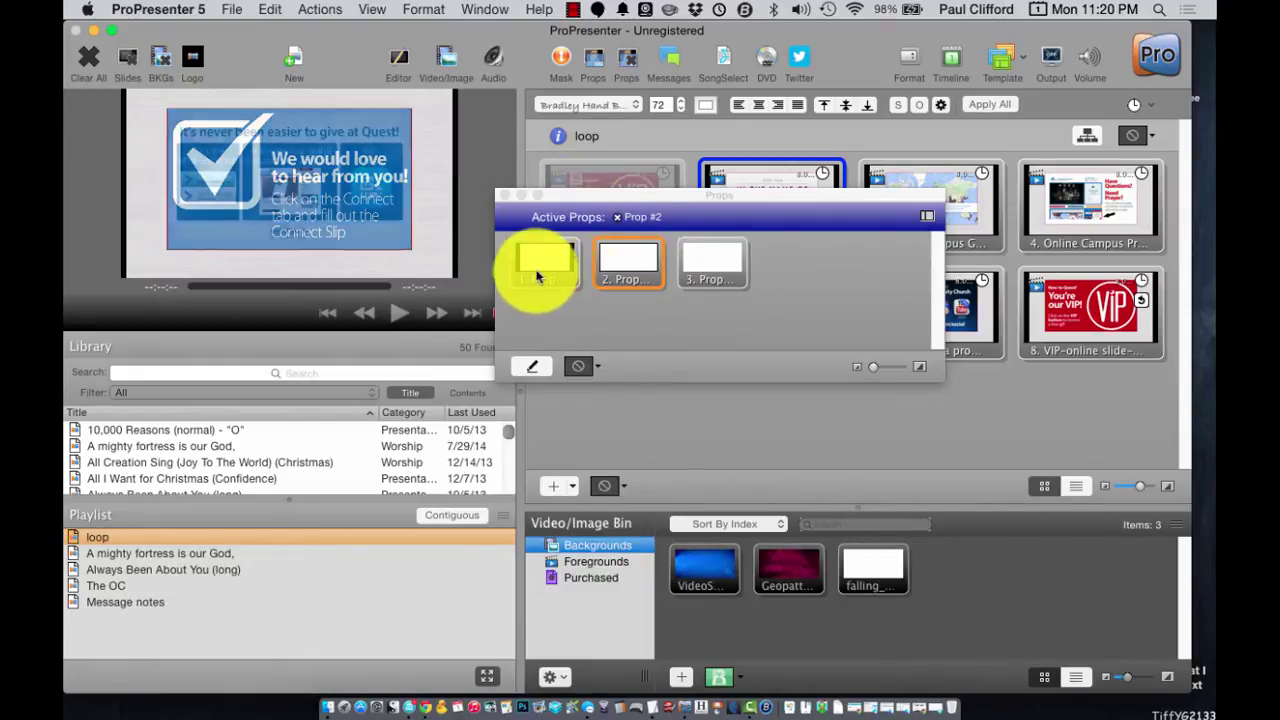
pyautogui.click(618, 217)
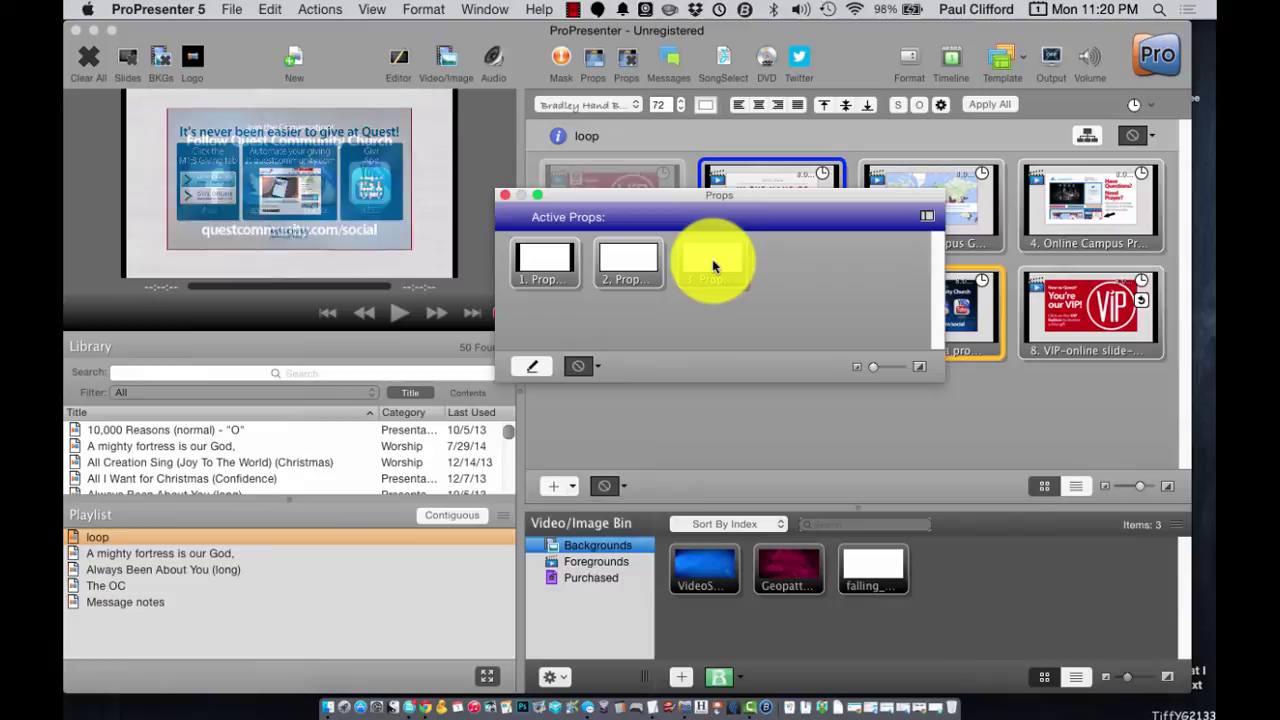
pyautogui.click(713, 265)
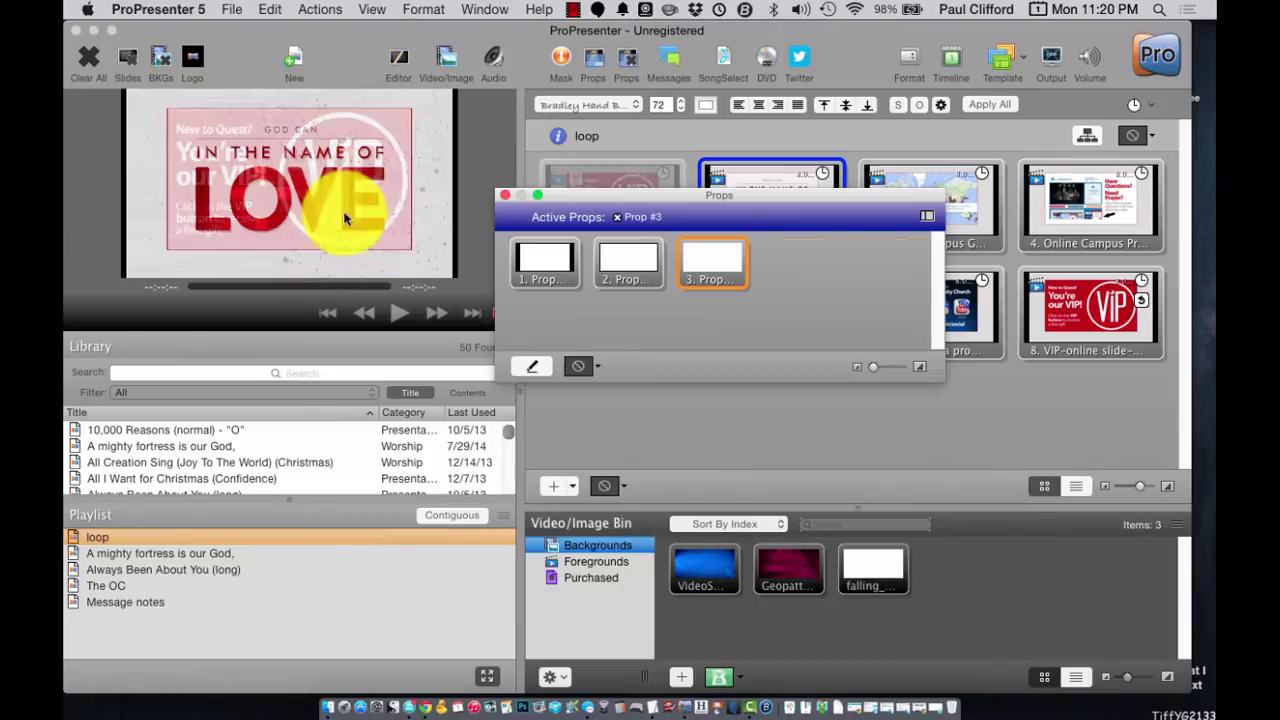
# Open the Props Editor and move it over the library and playlist.
pyautogui.click(515, 370)
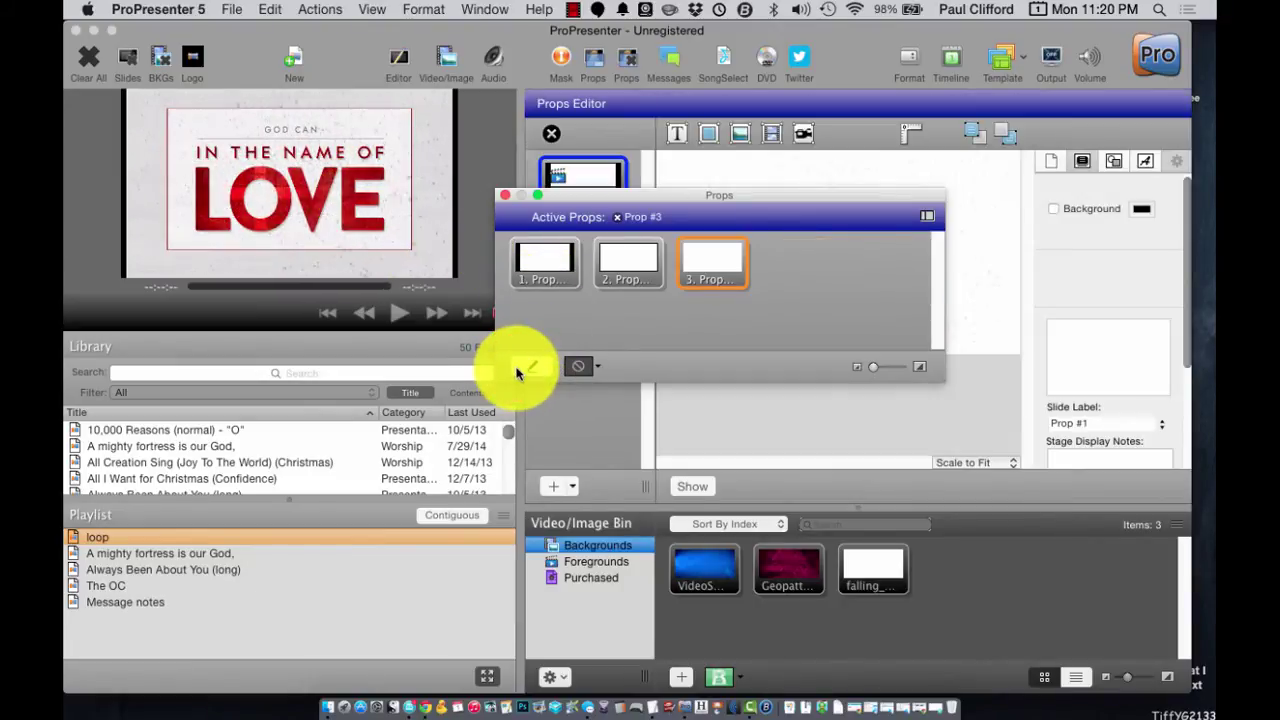
pyautogui.click(597, 203)
pyautogui.moveTo(597, 203); pyautogui.dragTo(186, 405)
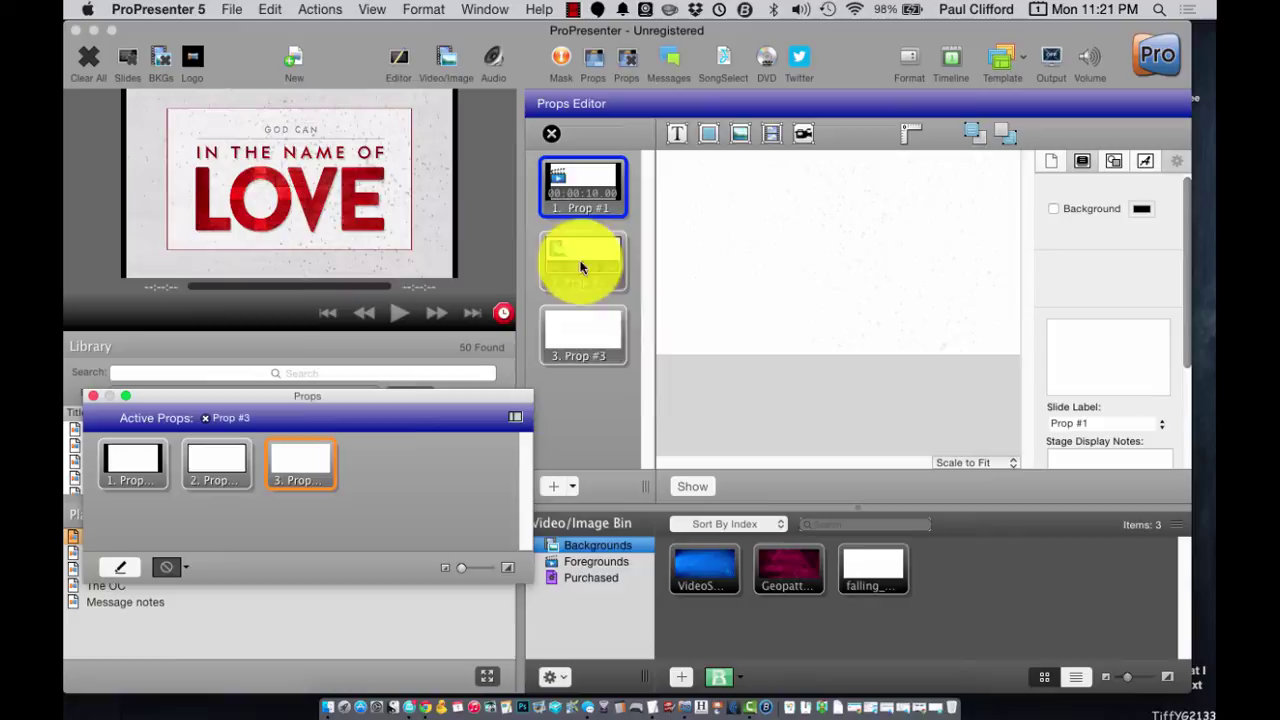
# Show the Foregrounds media in the bin with enlarged thumbnails.
pyautogui.click(600, 565)
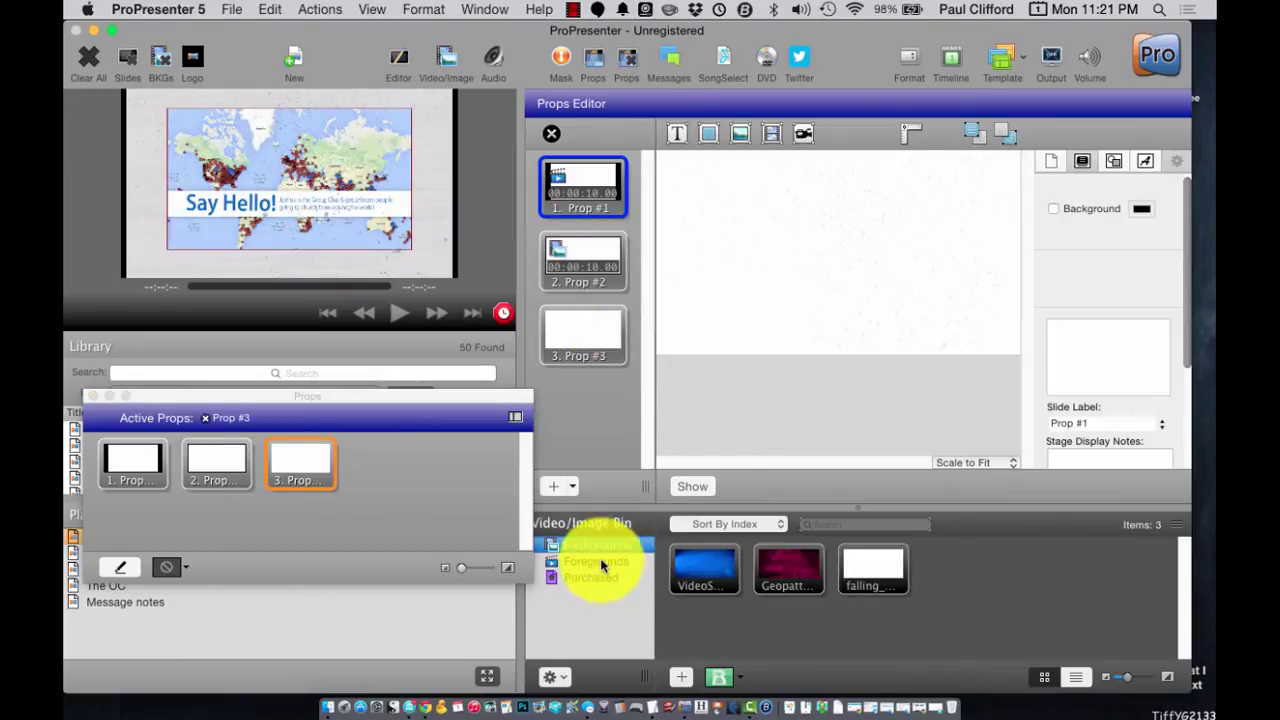
pyautogui.click(601, 563)
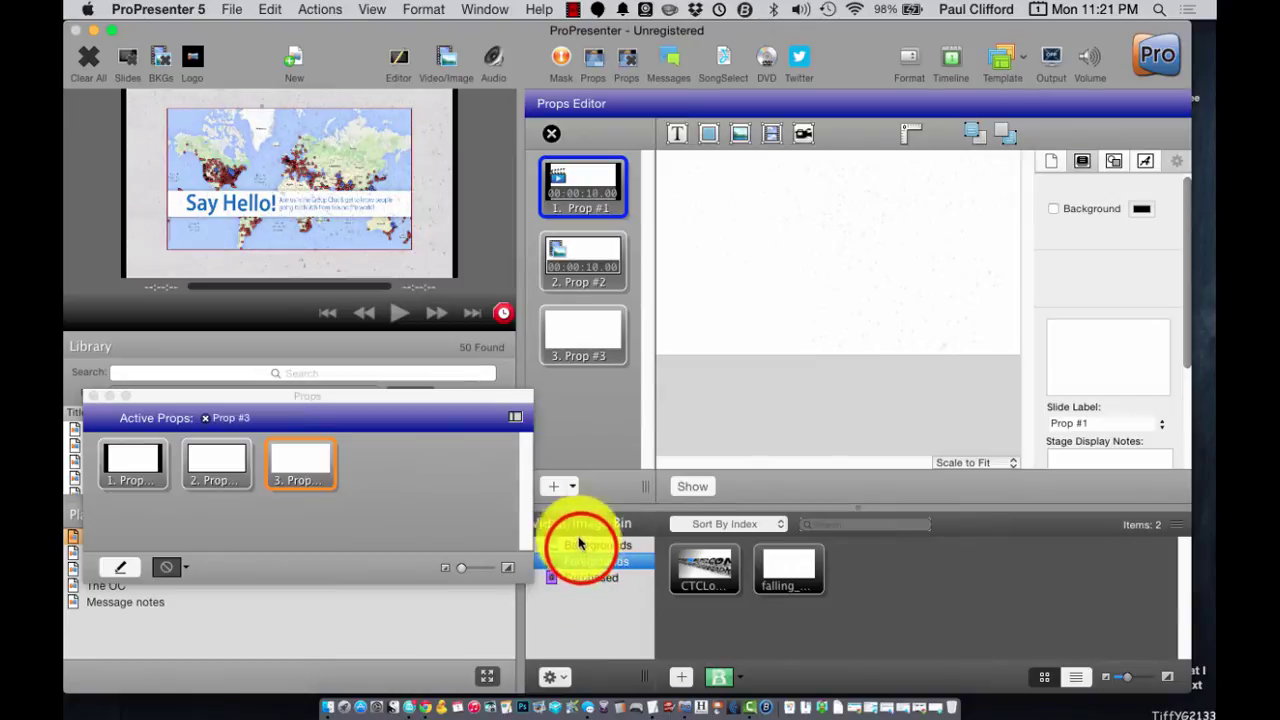
pyautogui.click(581, 547)
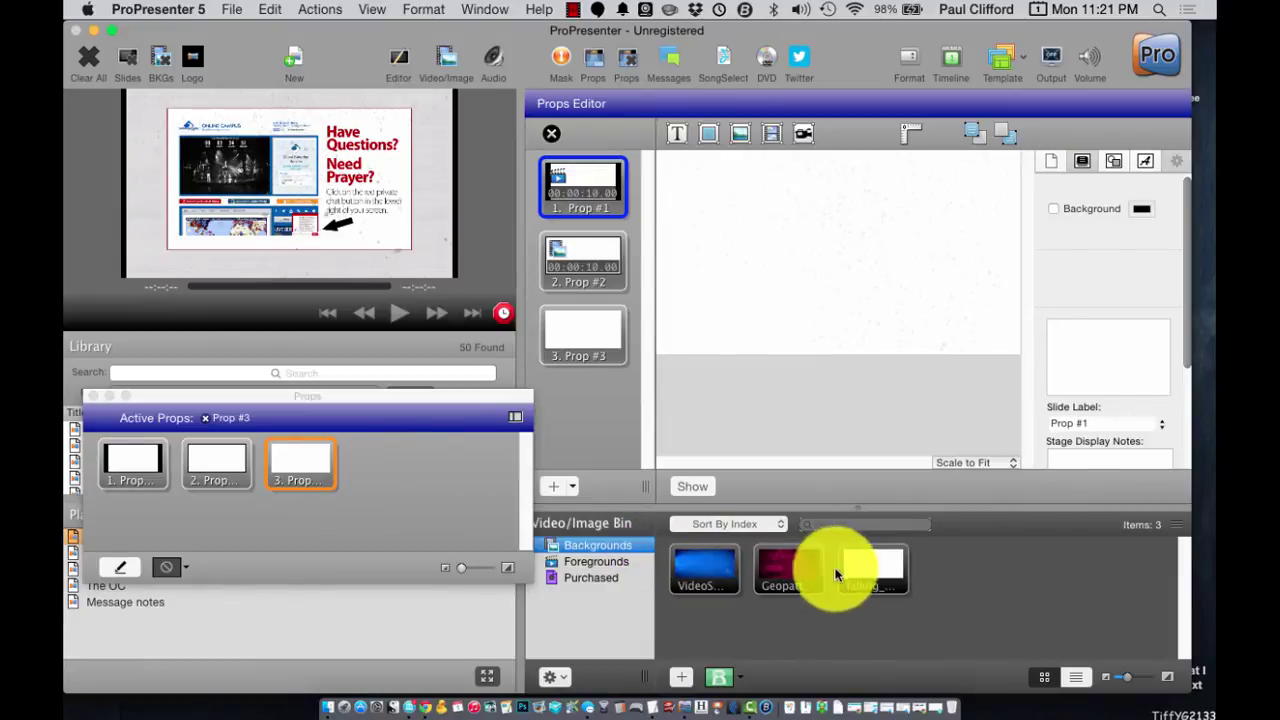
pyautogui.click(1129, 678)
pyautogui.moveTo(1131, 680); pyautogui.dragTo(1145, 680)
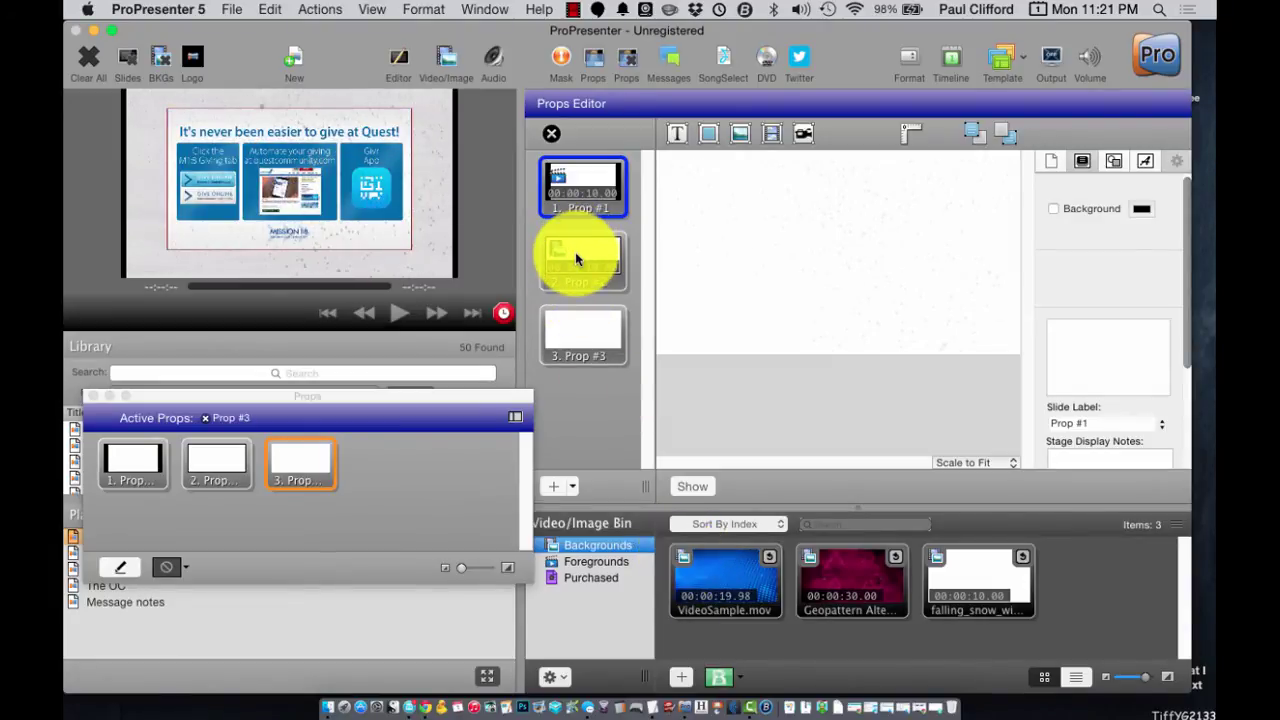
pyautogui.click(578, 566)
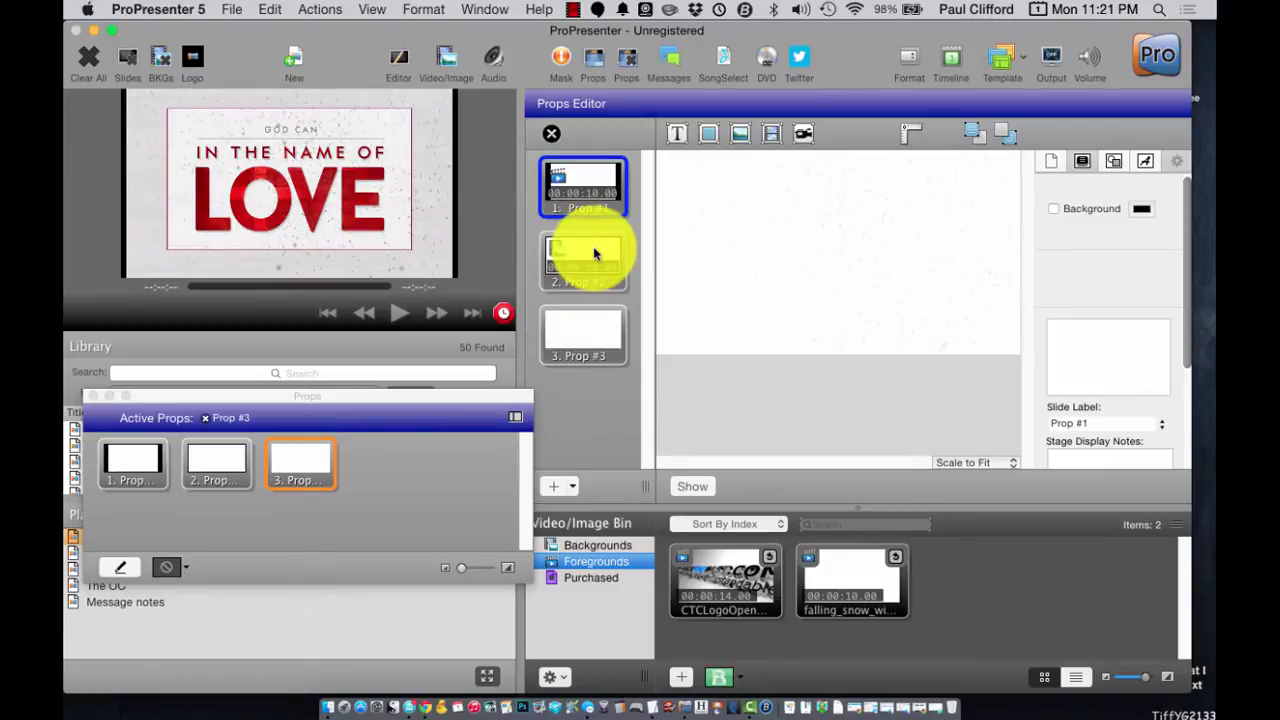
# Delete the first two prop slides, Prop #1 and Prop #2, leaving only Prop #3.
pyautogui.rightClick(578, 179)
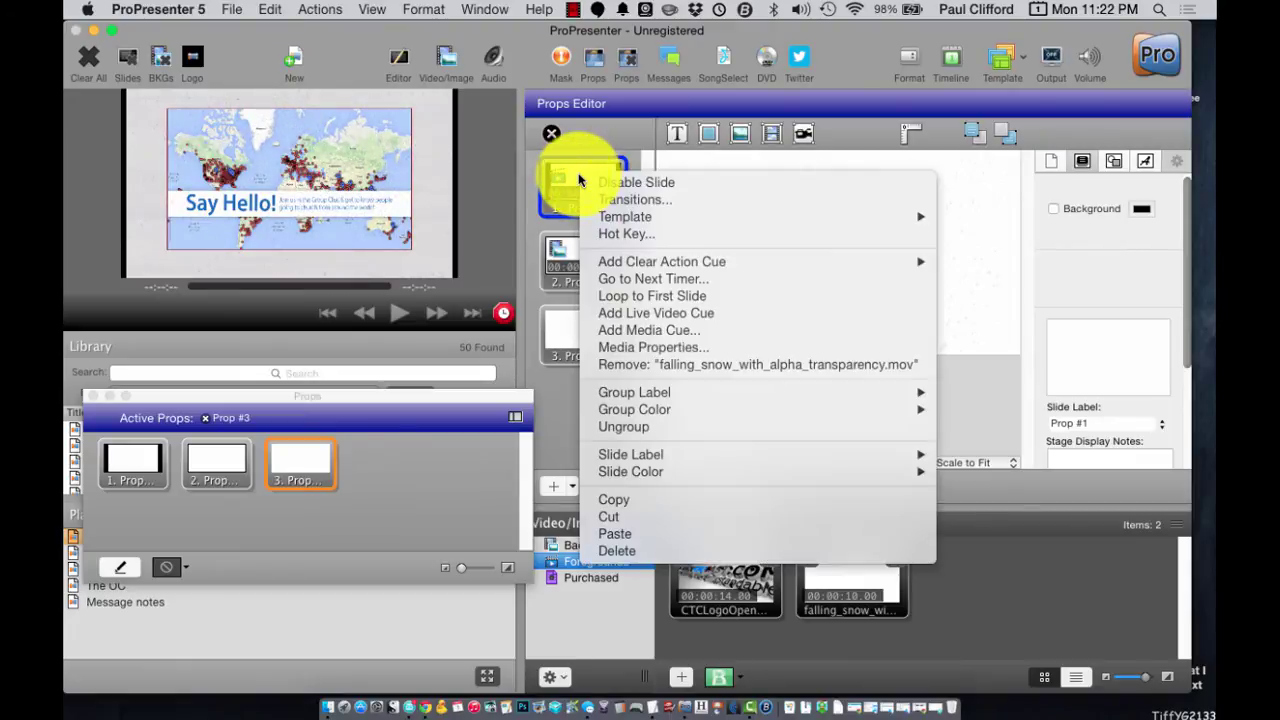
pyautogui.click(579, 181)
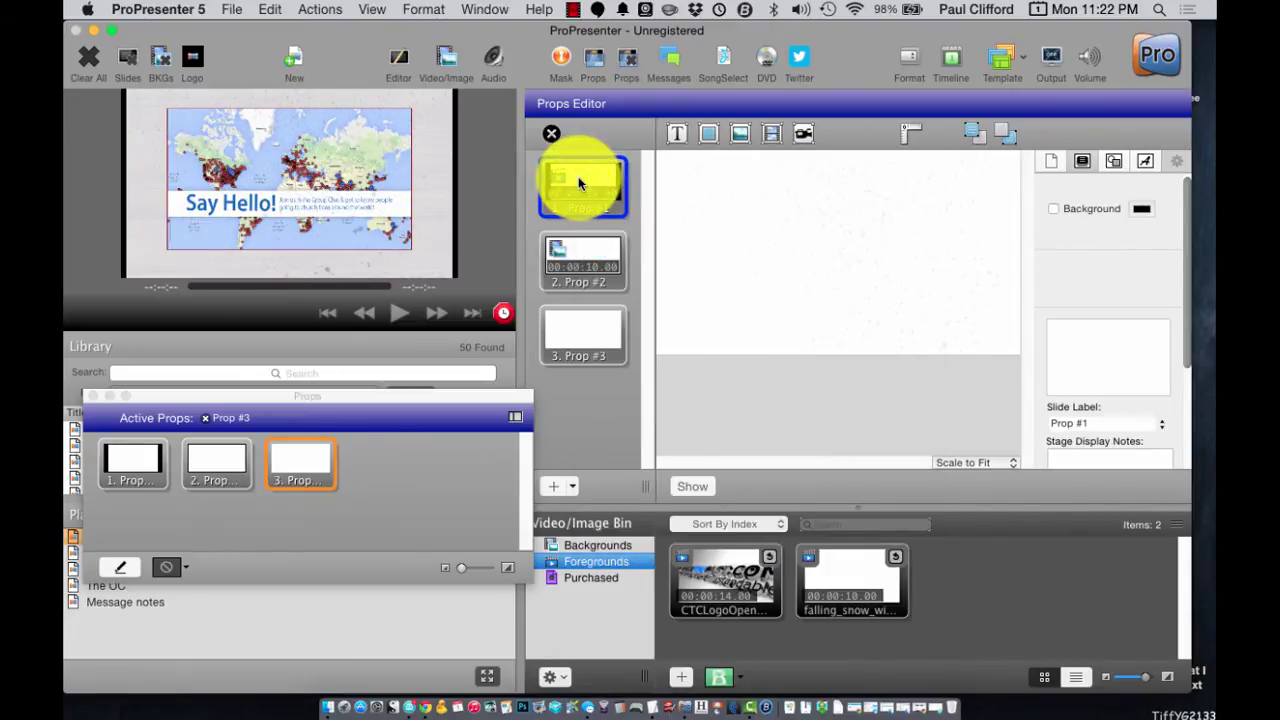
pyautogui.rightClick(578, 182)
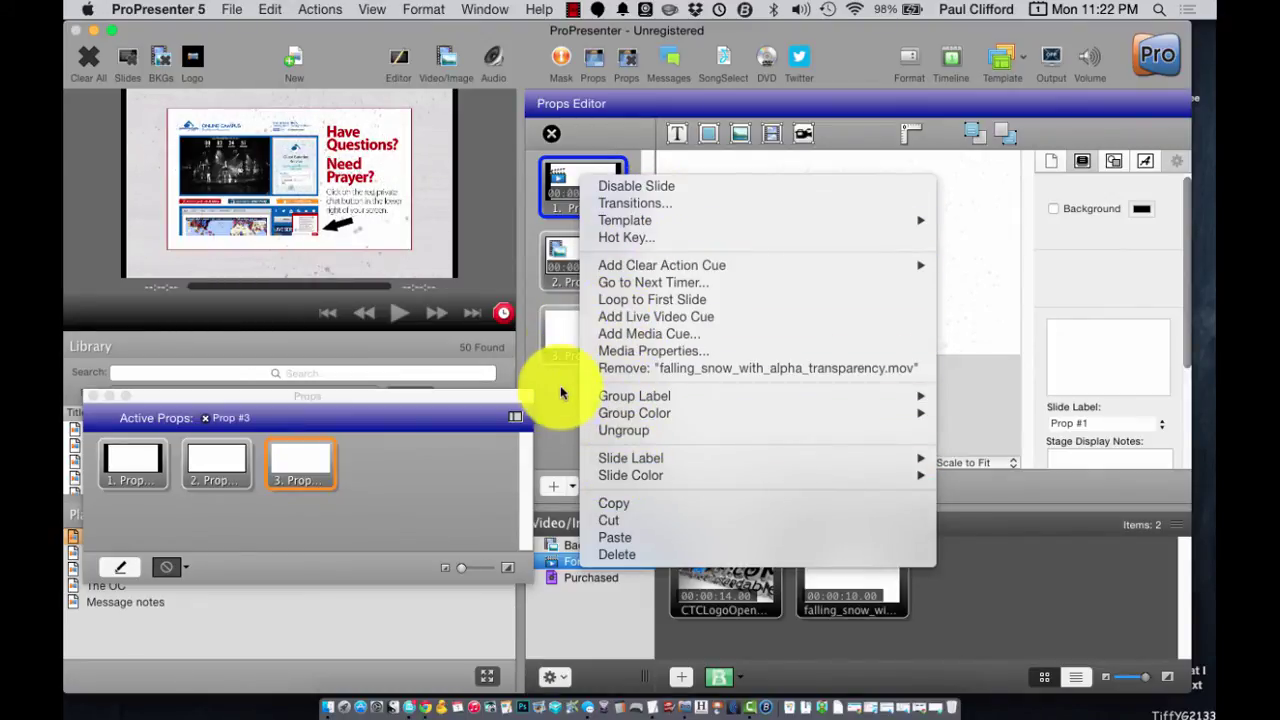
pyautogui.click(675, 560)
pyautogui.click(591, 203)
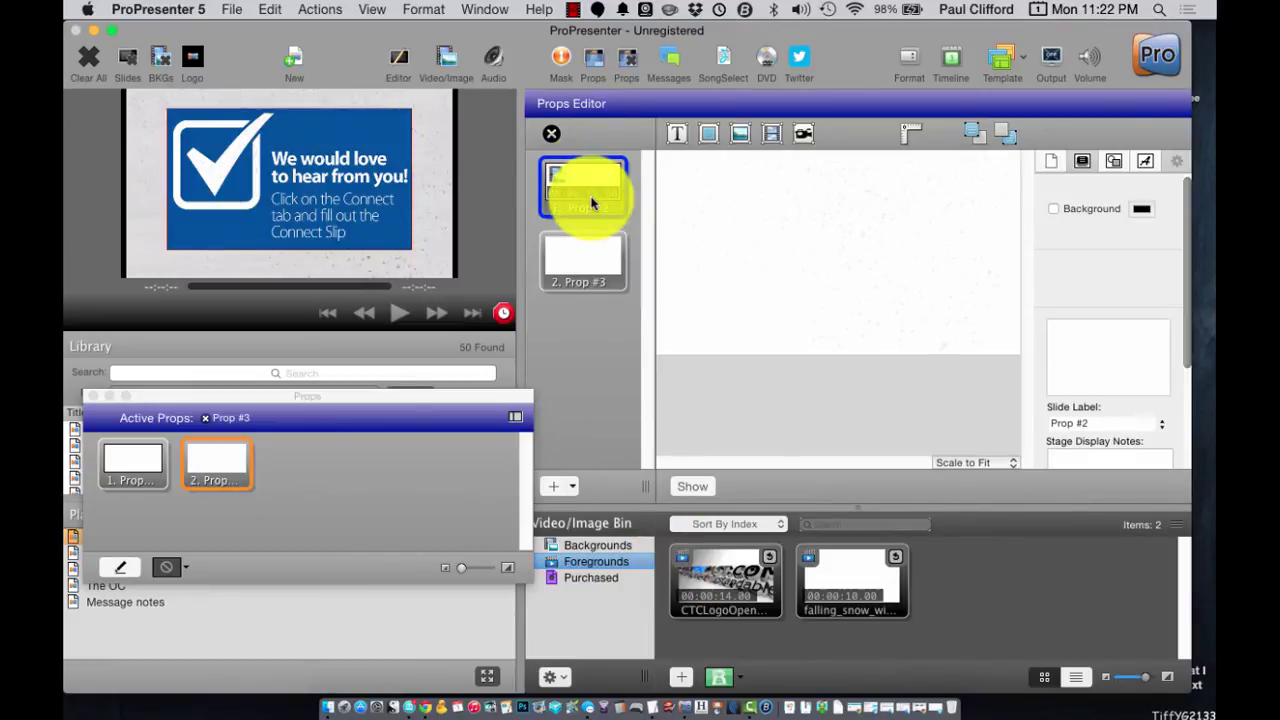
pyautogui.rightClick(591, 203)
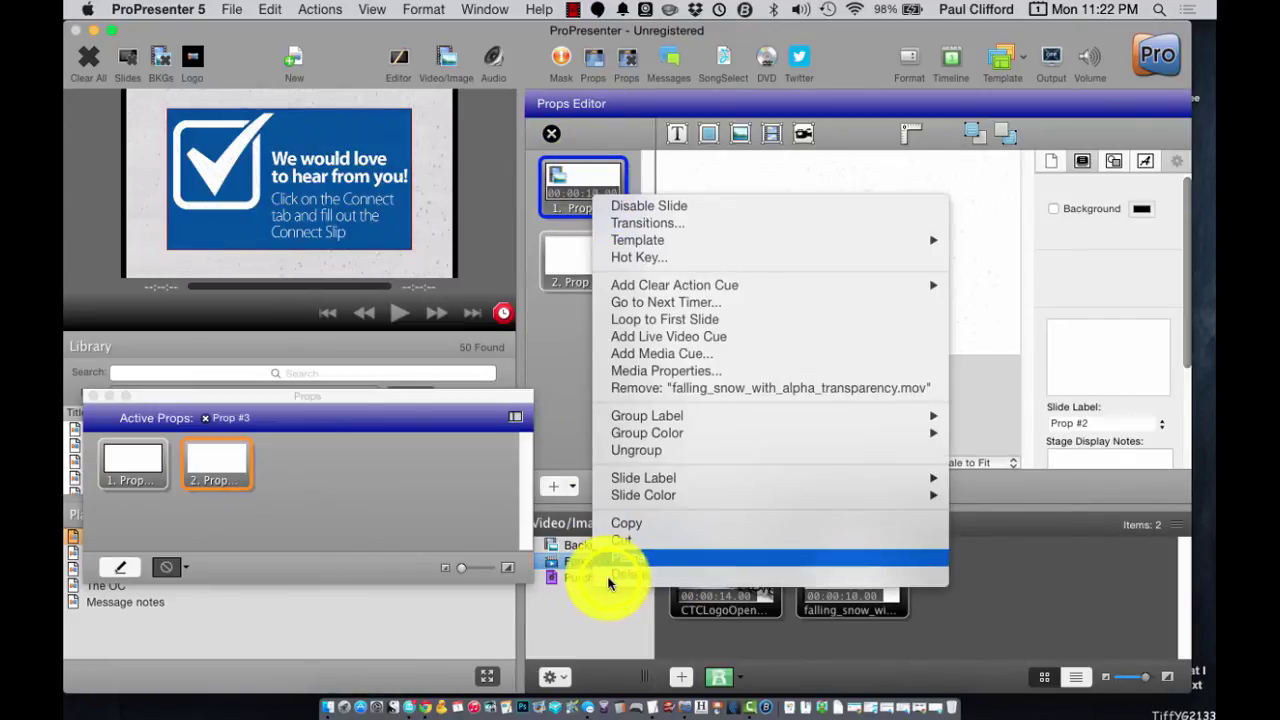
pyautogui.click(607, 576)
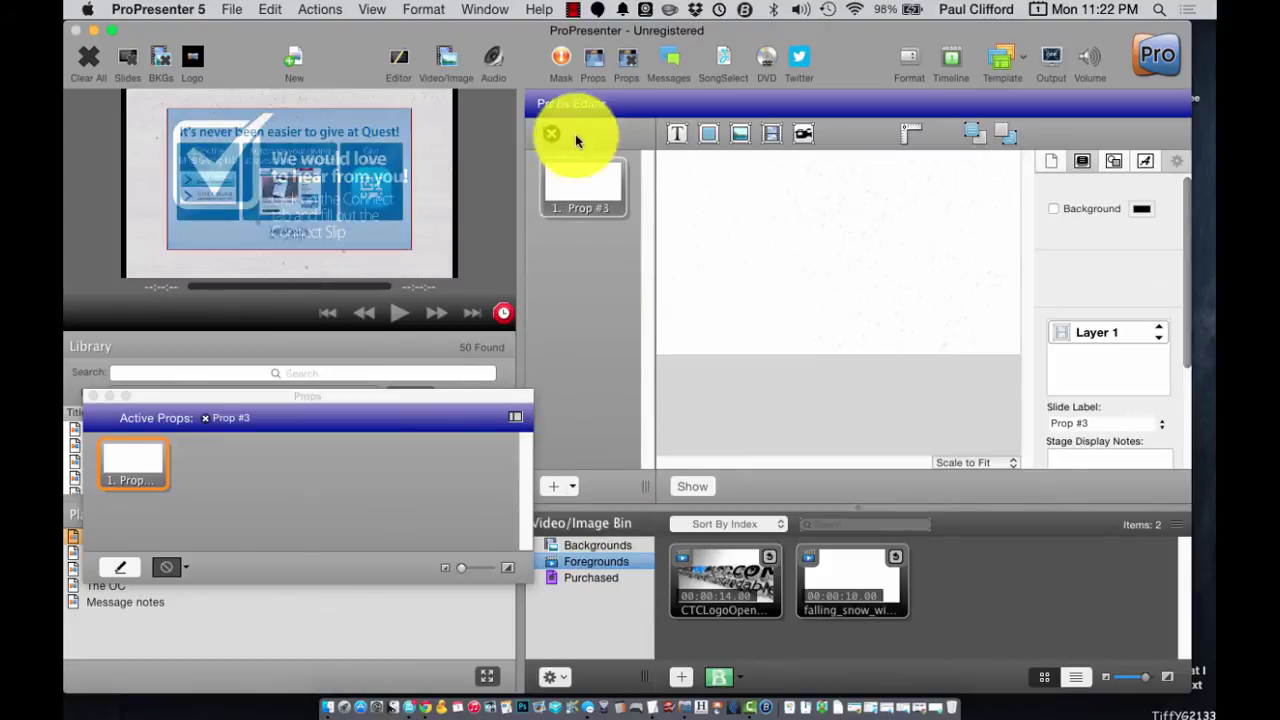
# Add a new prop slide holding the falling_snow_with_alpha_transparency.mov video.
pyautogui.click(549, 490)
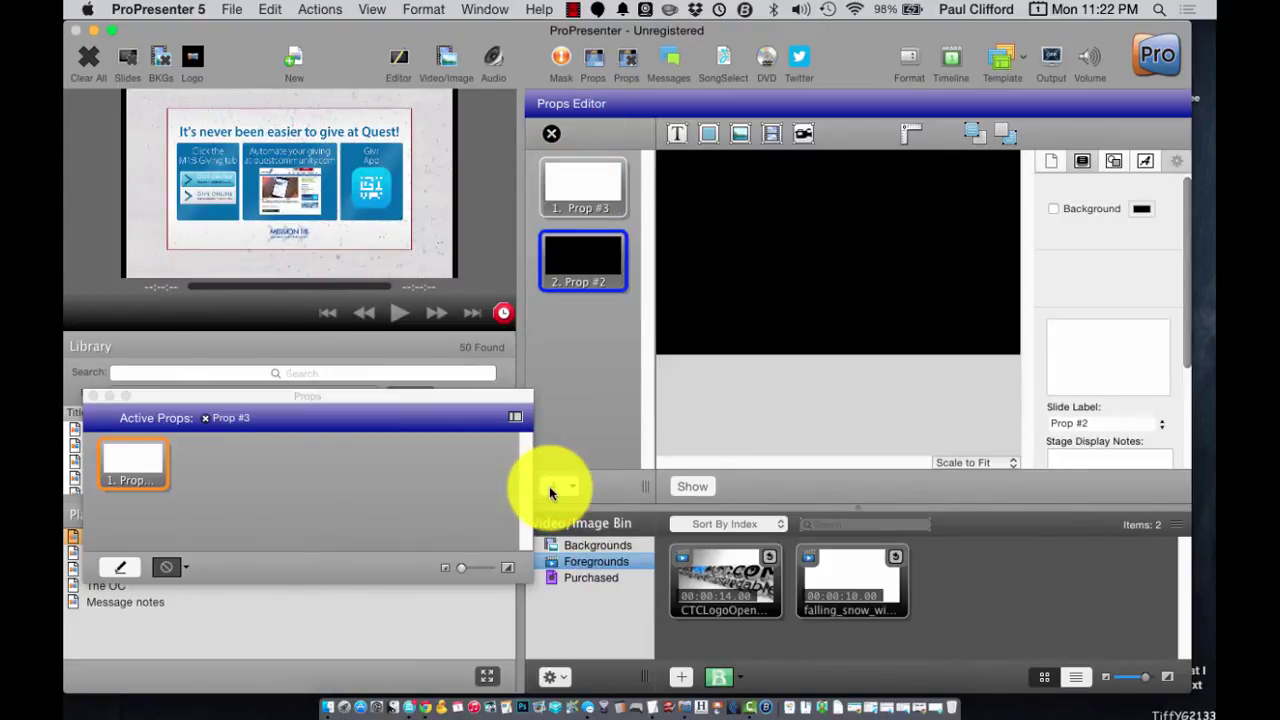
pyautogui.click(773, 136)
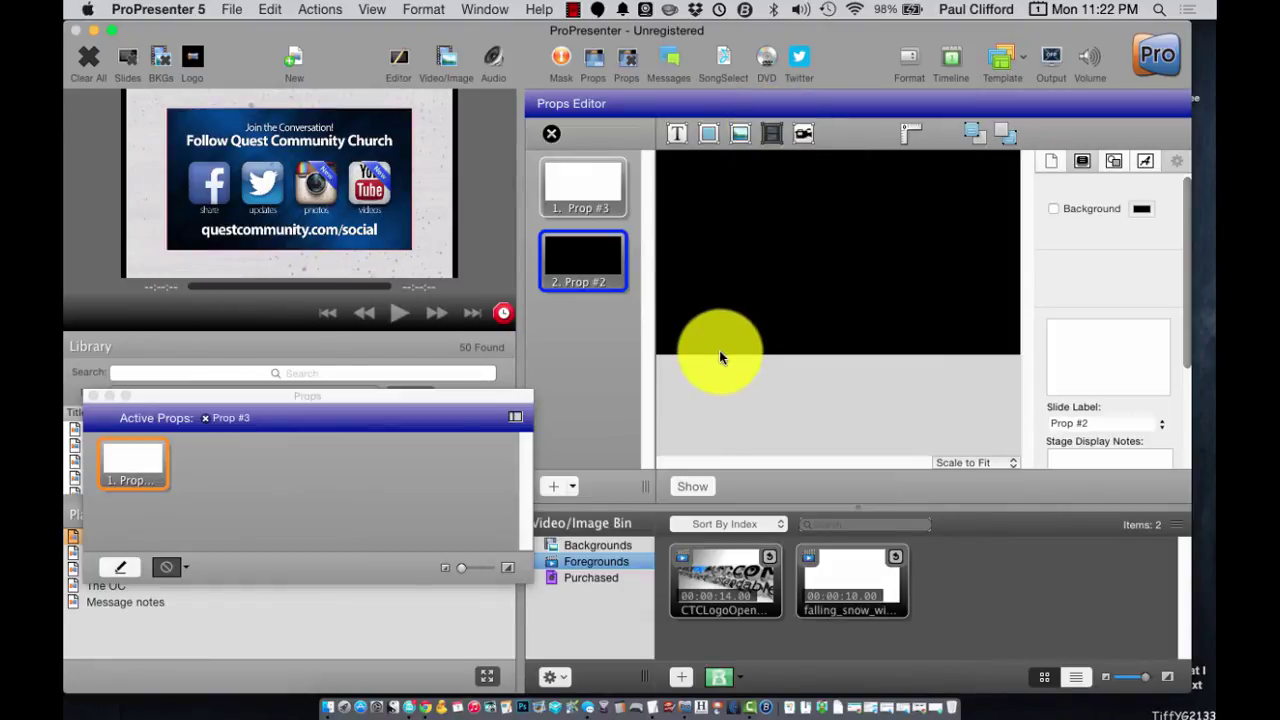
pyautogui.click(620, 194)
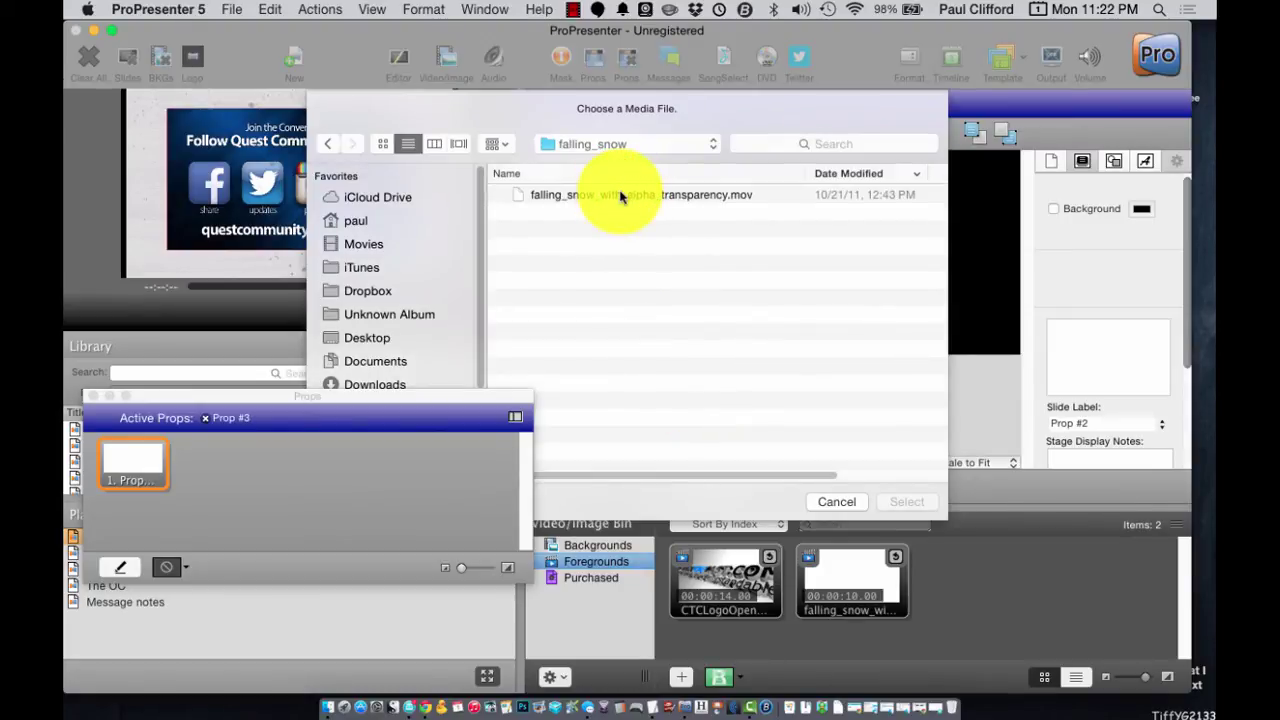
pyautogui.click(620, 196)
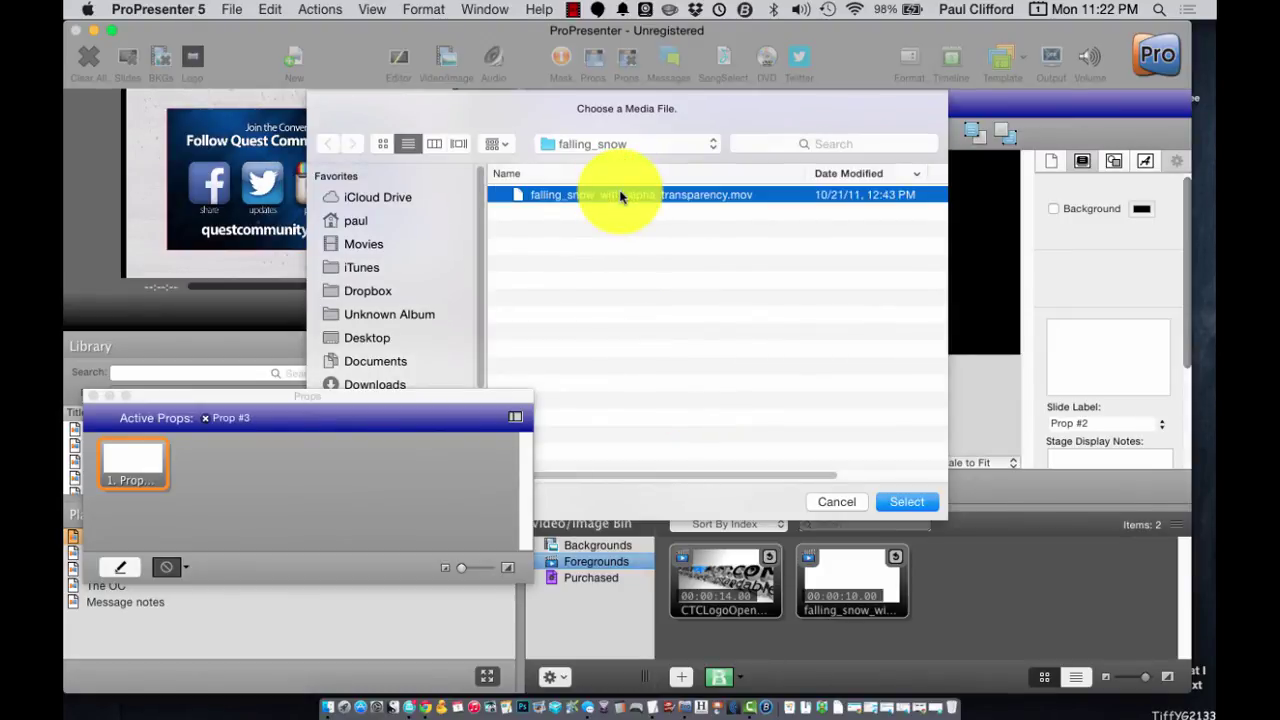
pyautogui.click(903, 503)
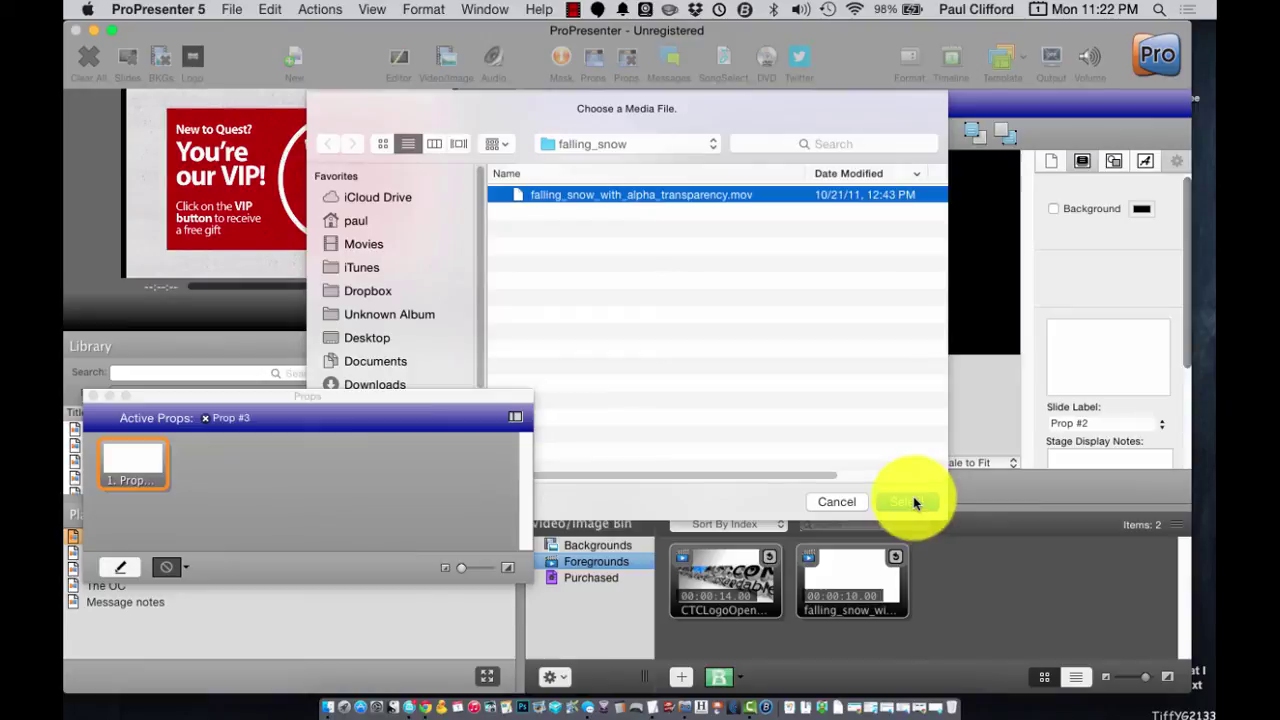
pyautogui.click(916, 505)
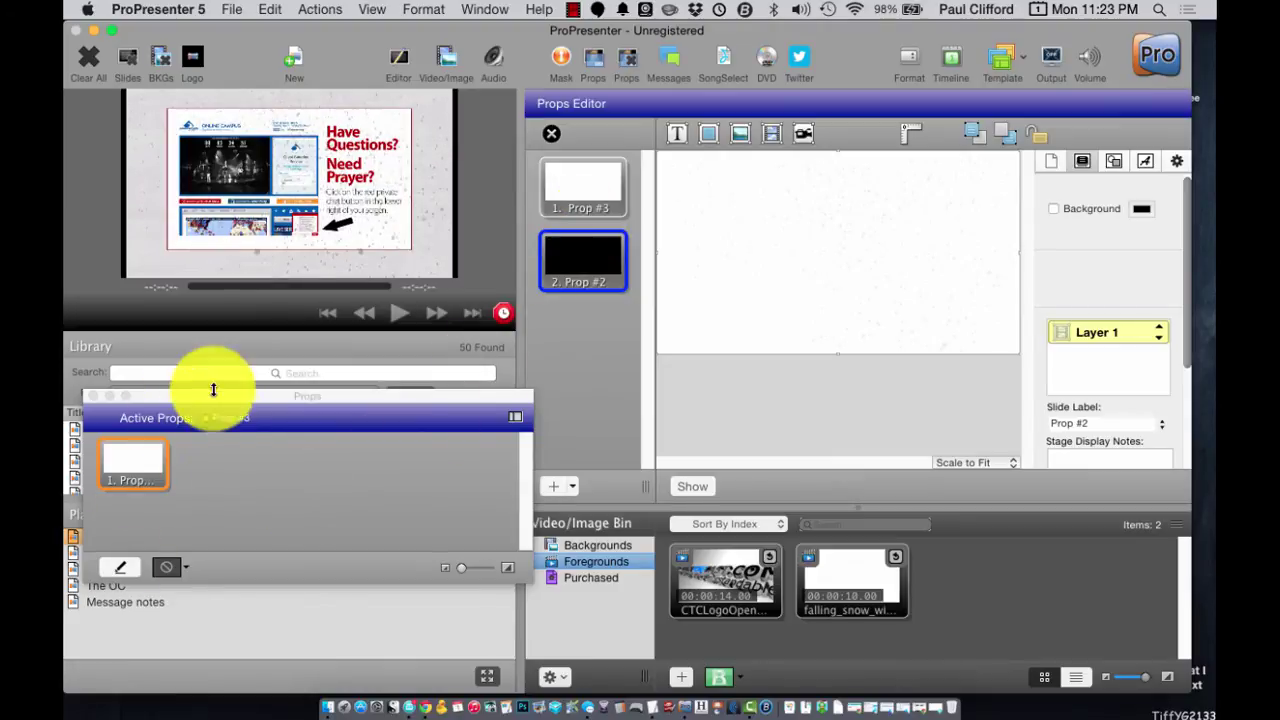
# Leave the Props Editor and turn off Prop #3 and the other active prop.
pyautogui.click(551, 133)
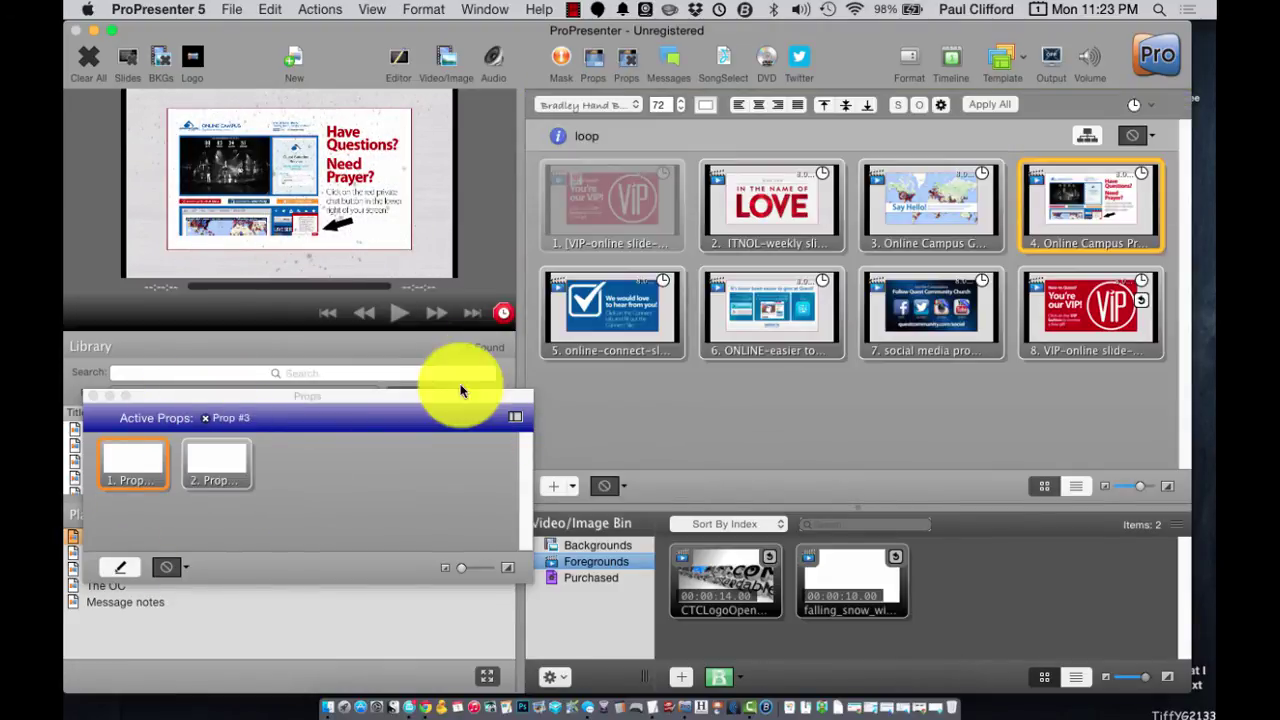
pyautogui.click(420, 396)
pyautogui.moveTo(420, 396); pyautogui.dragTo(994, 41)
pyautogui.moveTo(812, 43); pyautogui.dragTo(803, 40)
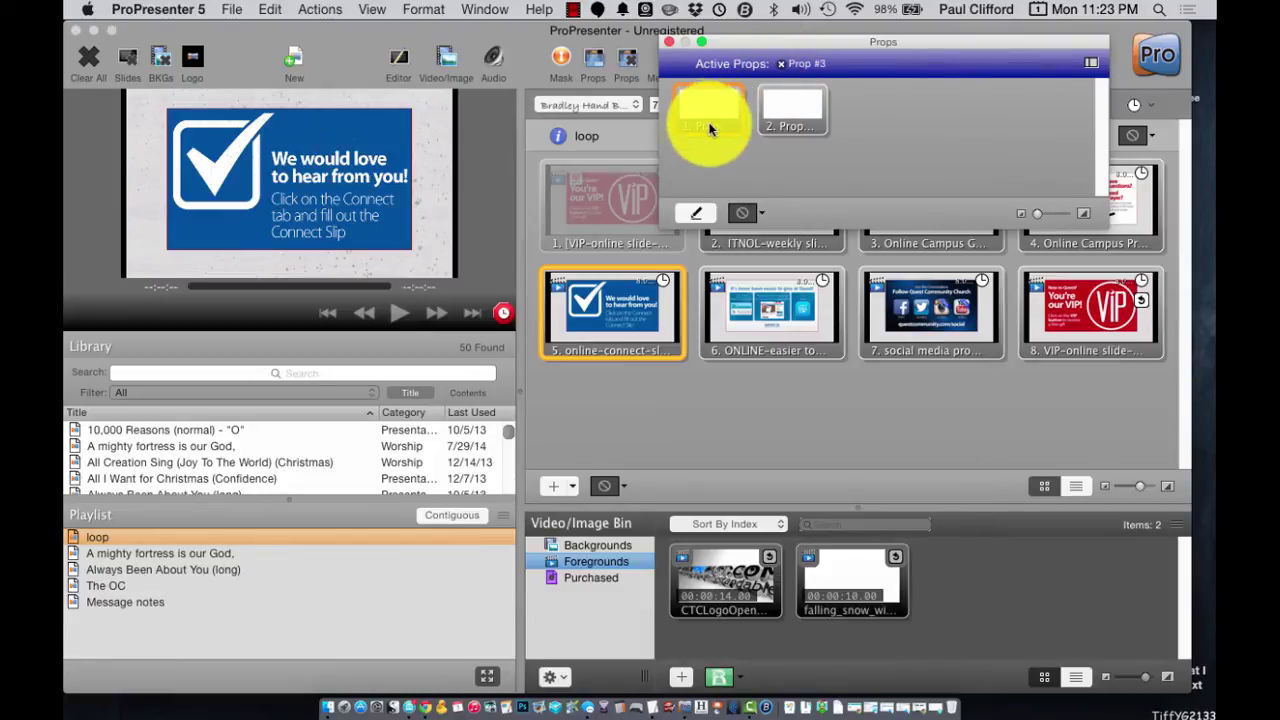
pyautogui.click(781, 63)
pyautogui.click(792, 110)
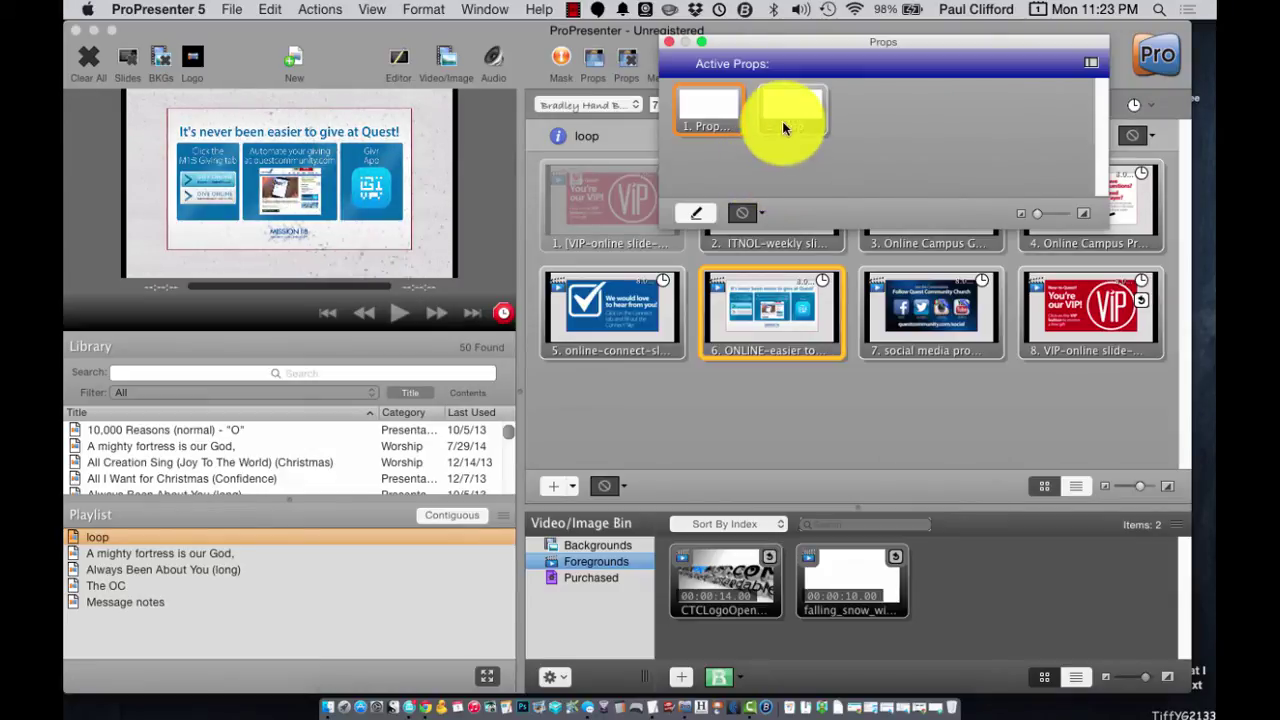
# Reposition the Props window at the top and activate the new Prop #2.
pyautogui.click(710, 43)
pyautogui.moveTo(710, 43); pyautogui.dragTo(732, 117)
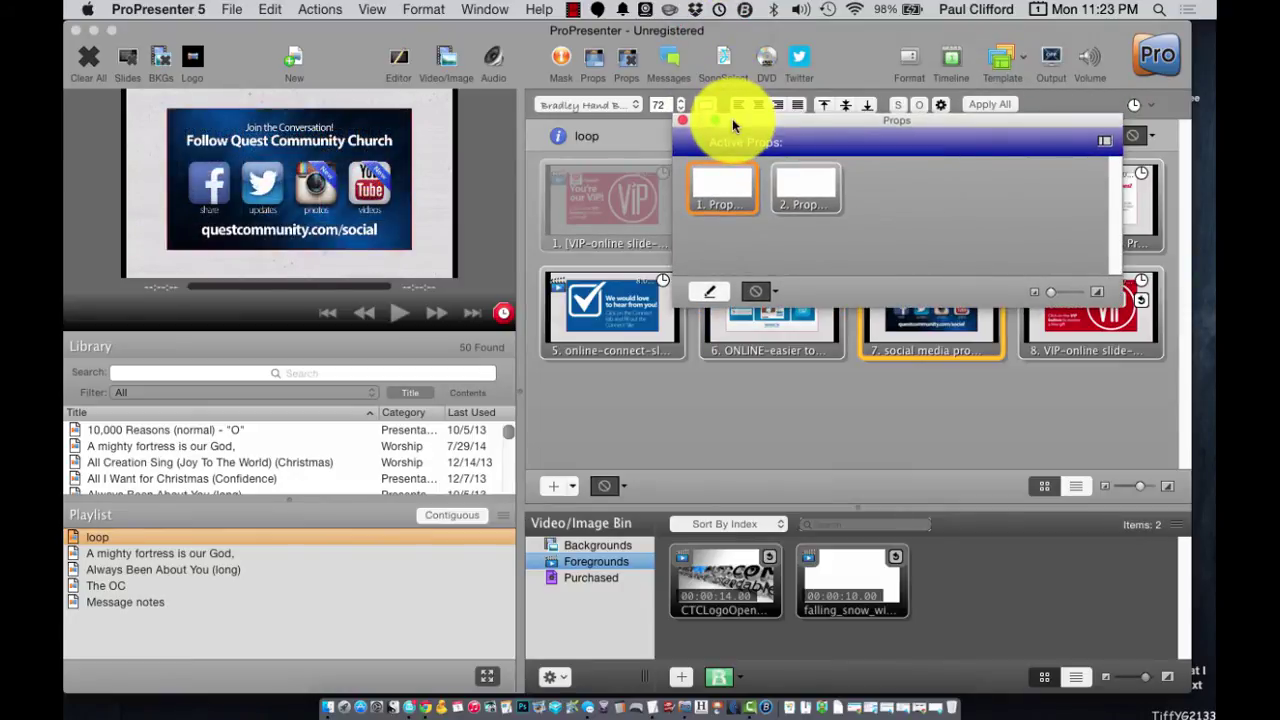
pyautogui.click(606, 62)
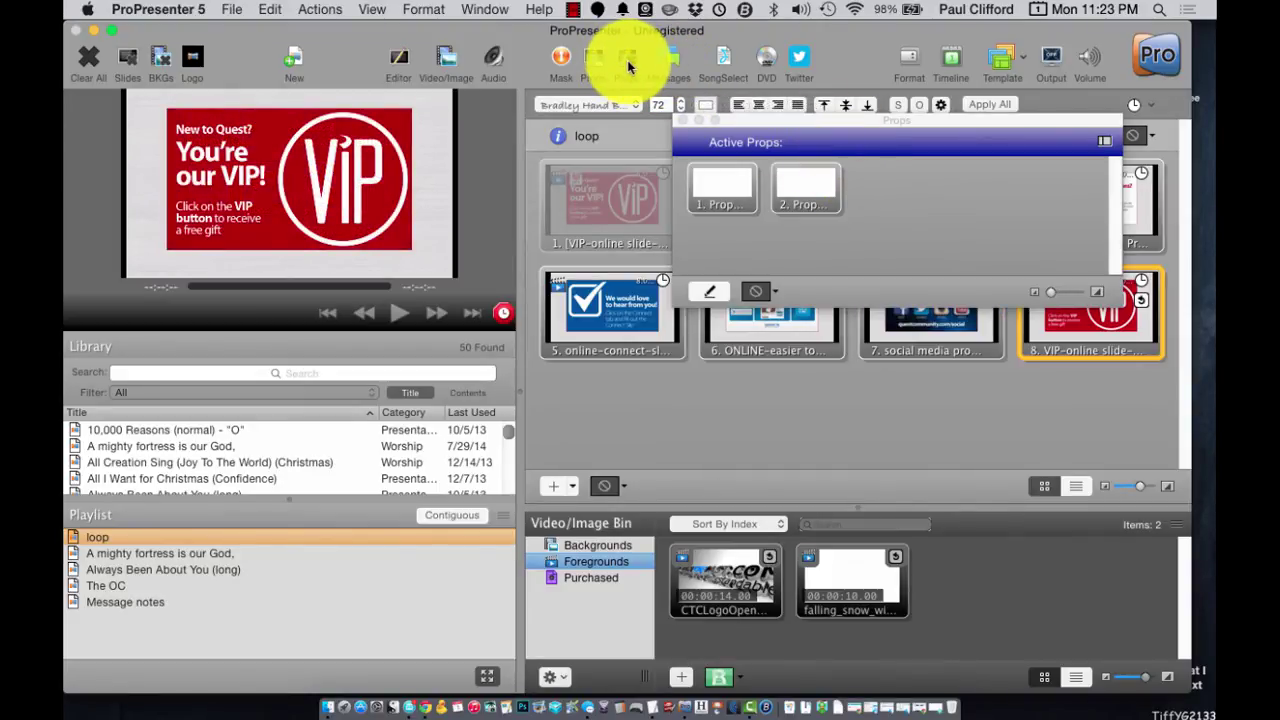
pyautogui.click(824, 110)
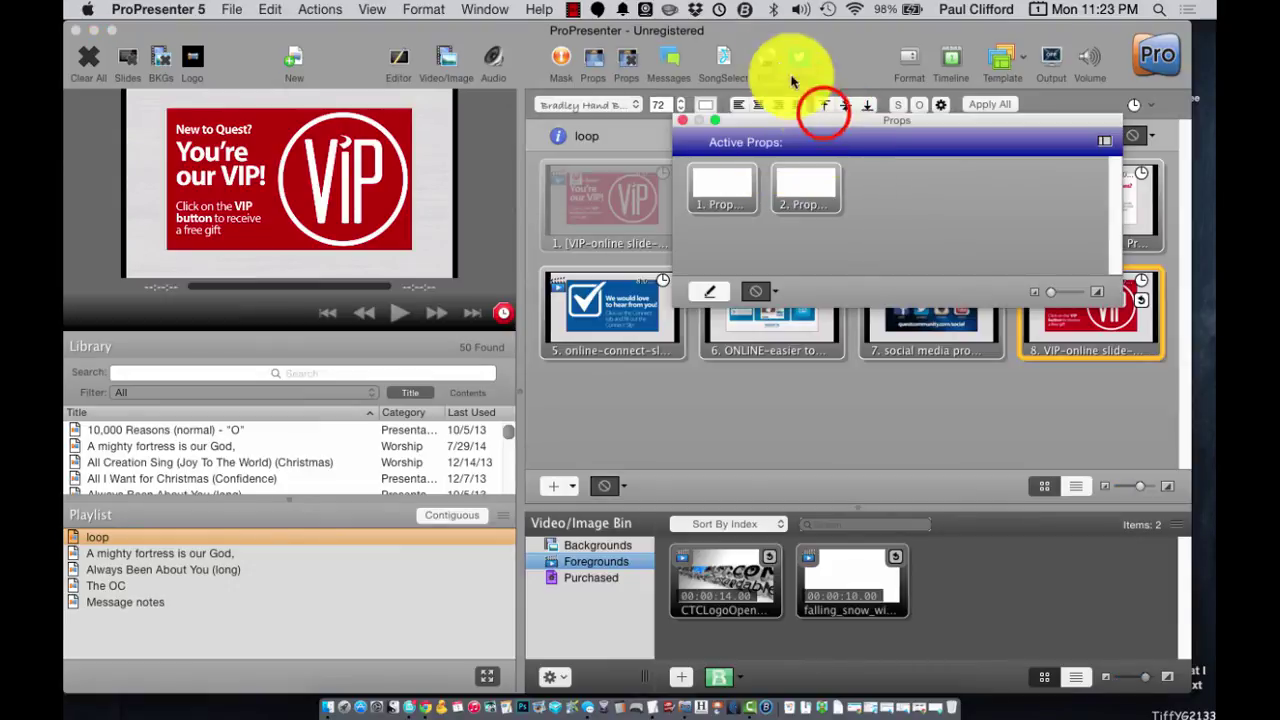
pyautogui.click(802, 126)
pyautogui.moveTo(802, 126); pyautogui.dragTo(723, 29)
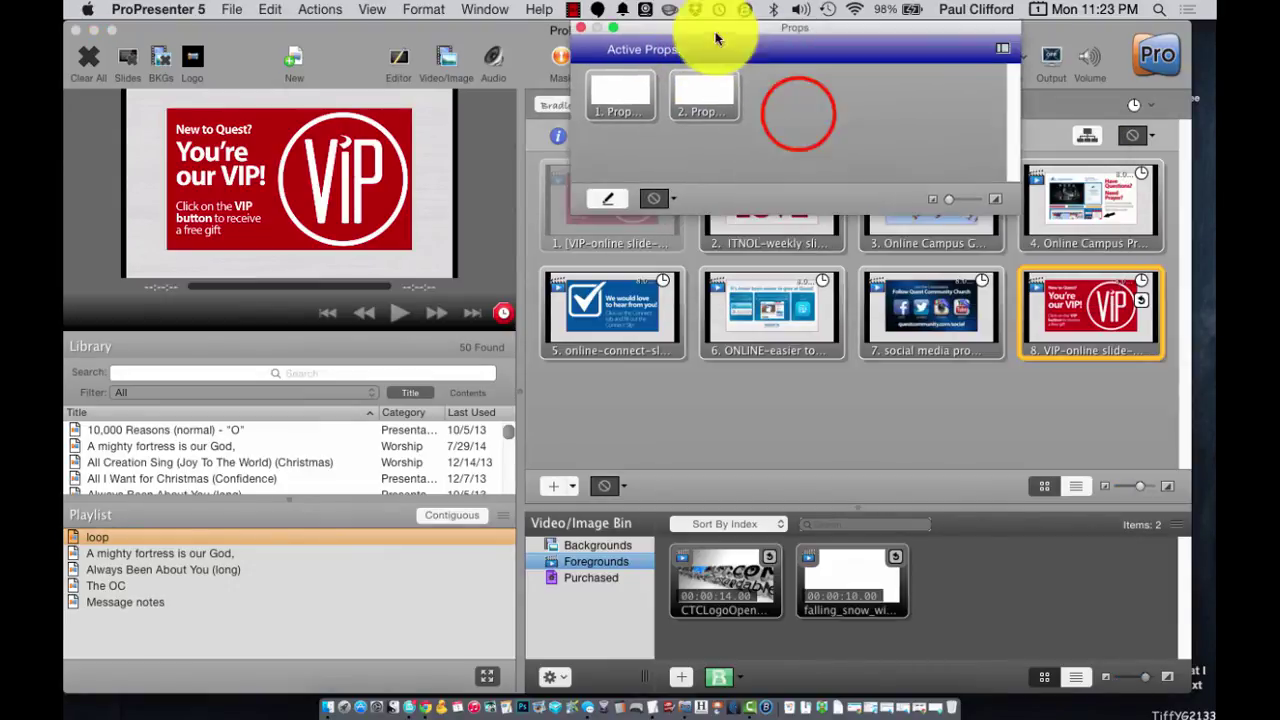
pyautogui.click(715, 137)
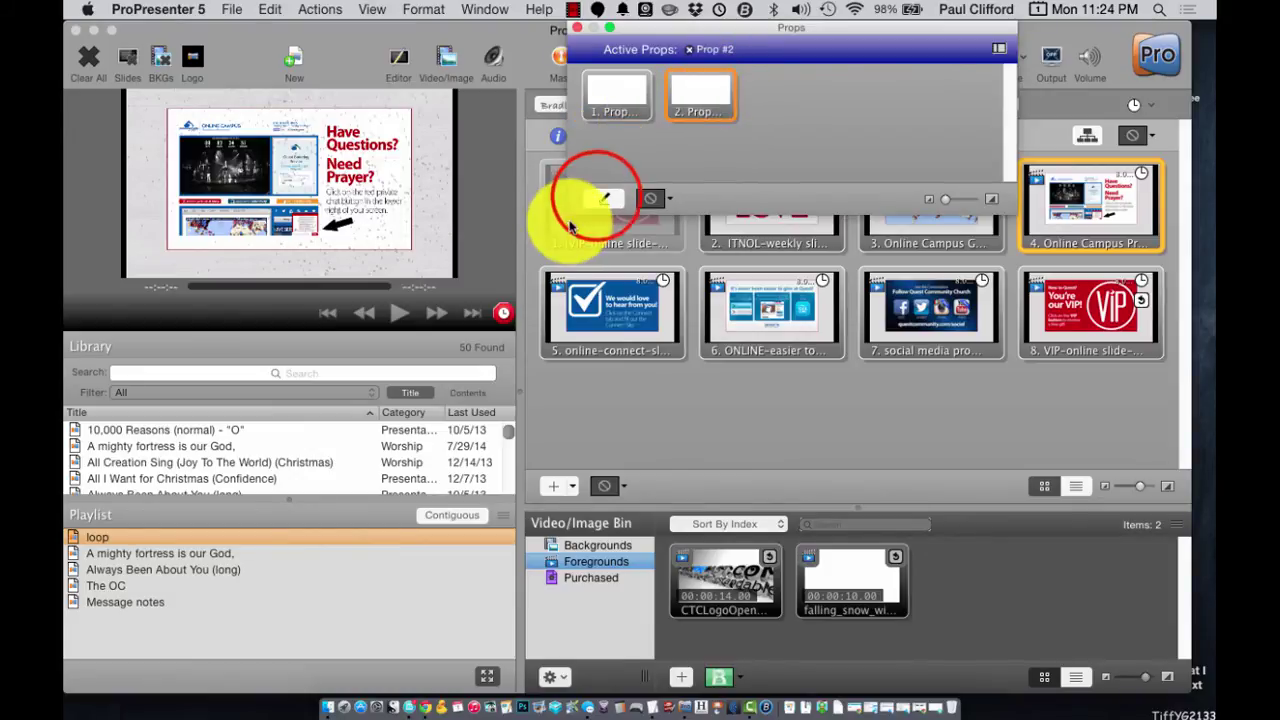
# Set the snow video's playback Behavior on Prop #2 to Loop.
pyautogui.click(604, 199)
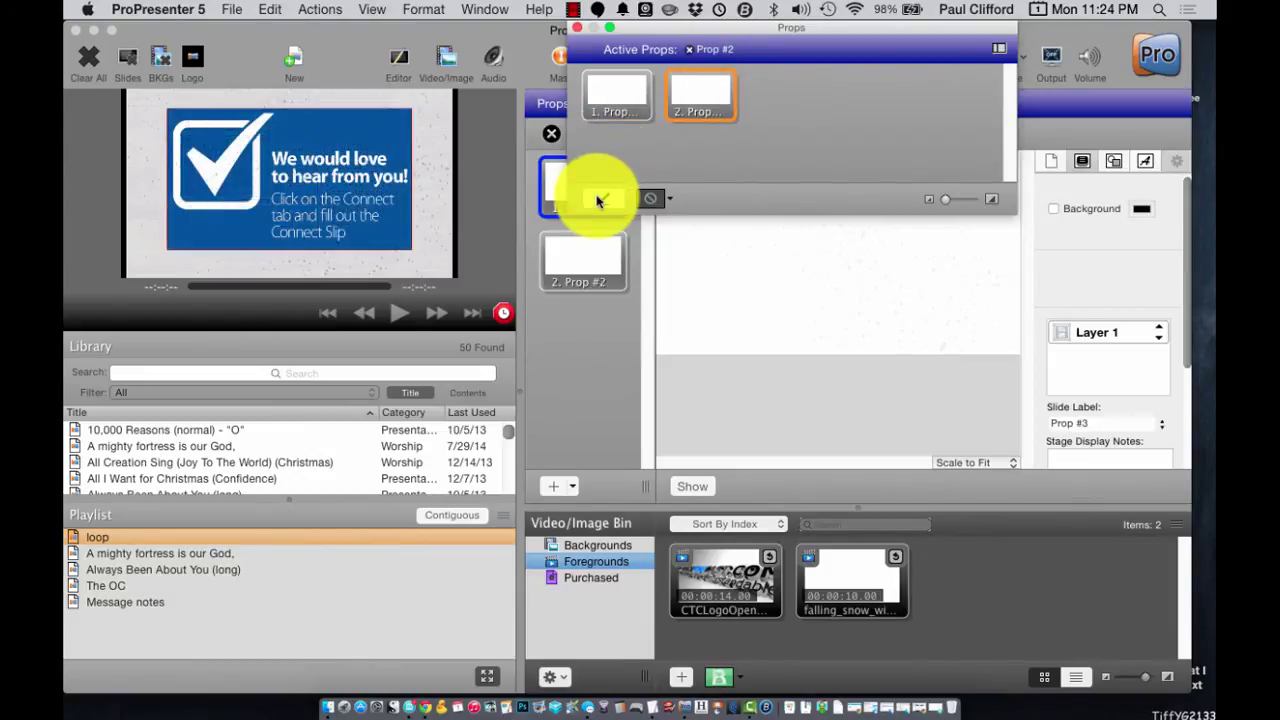
pyautogui.click(585, 264)
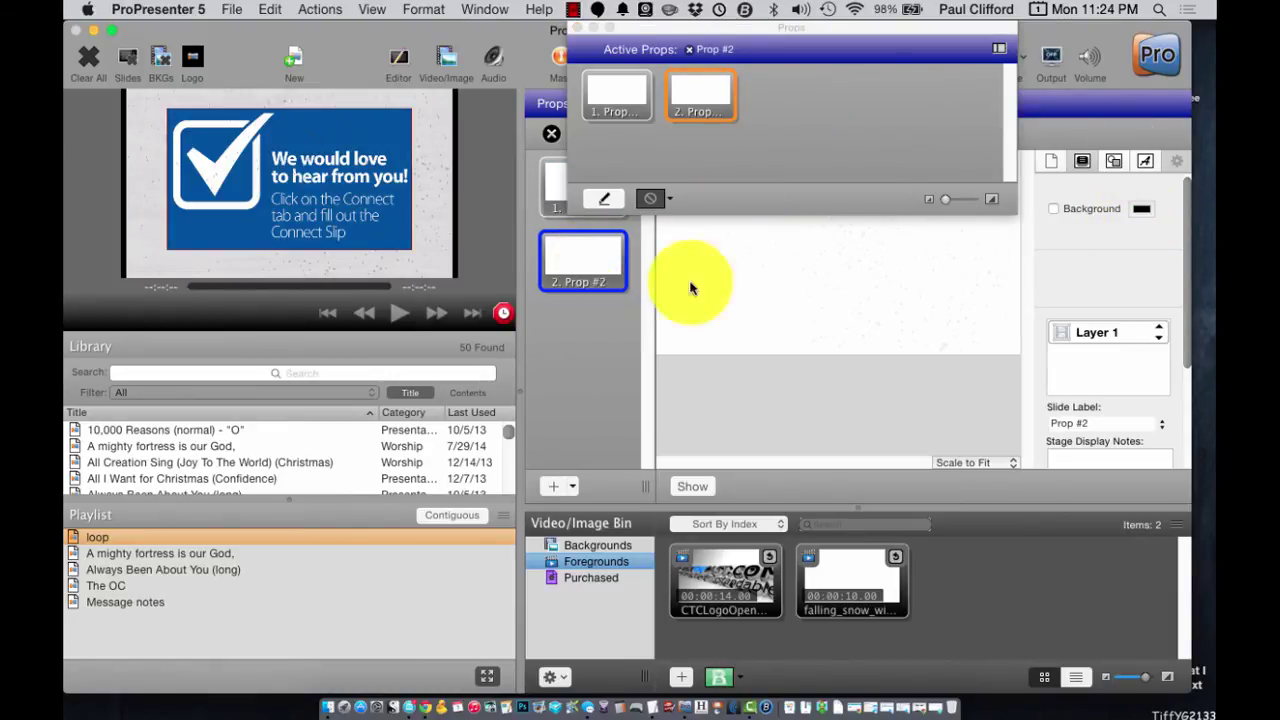
pyautogui.click(926, 288)
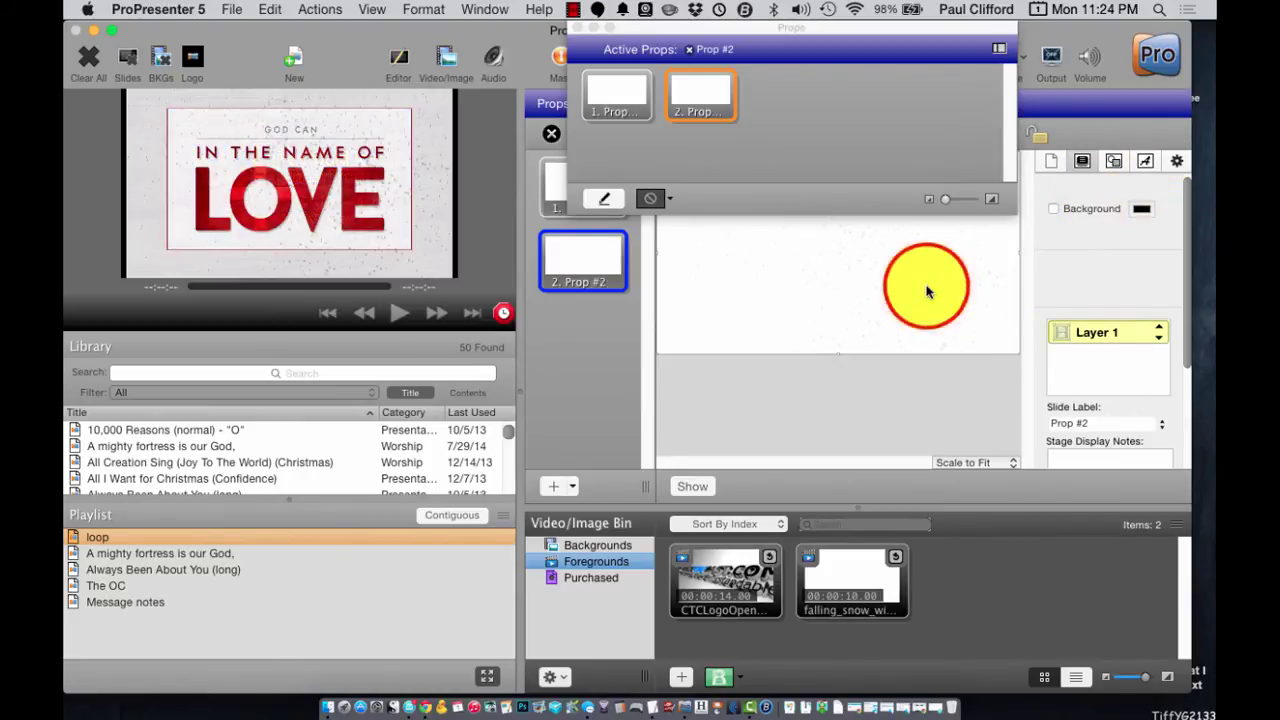
pyautogui.click(1177, 163)
pyautogui.click(1160, 340)
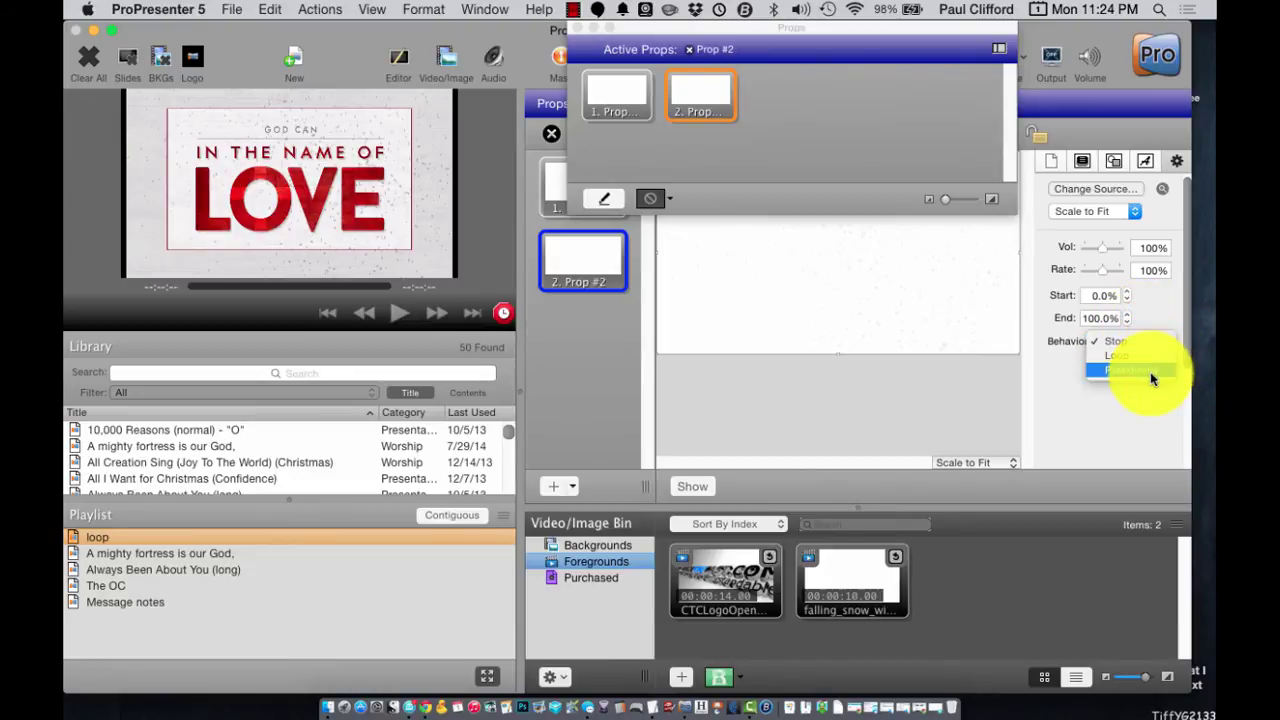
pyautogui.click(1123, 352)
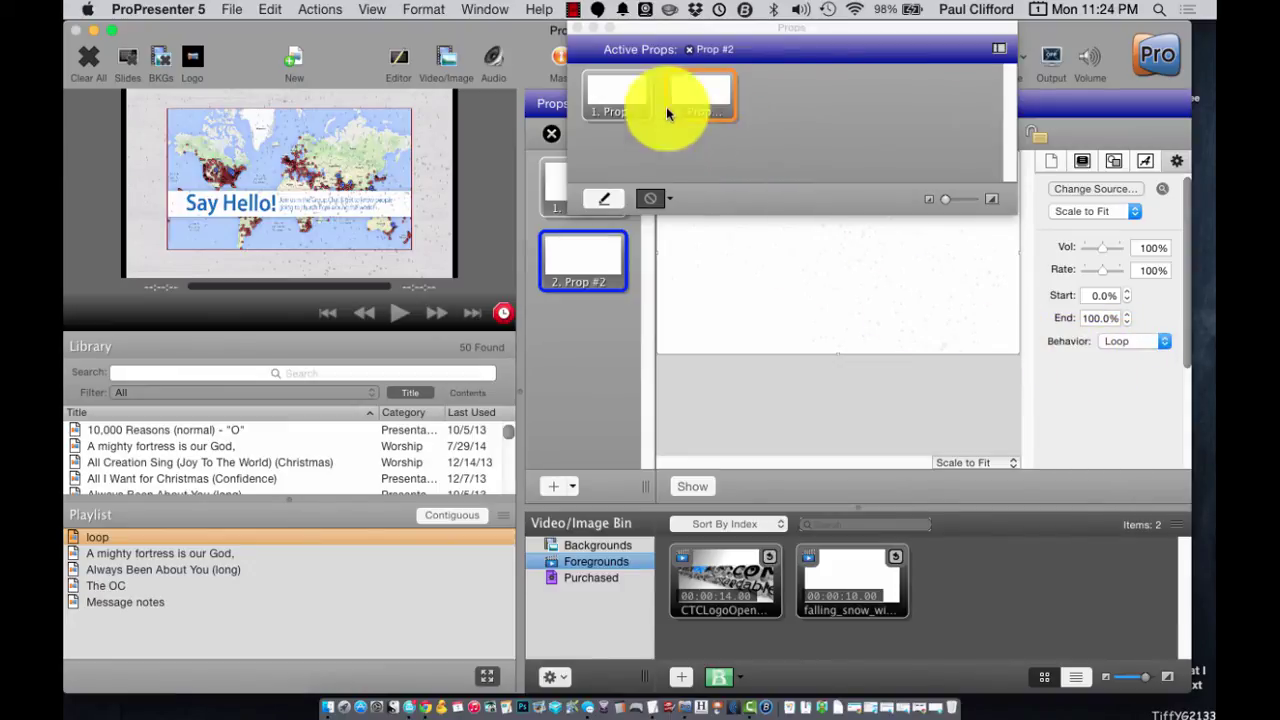
# Close the Props Editor and reactivate Prop #2 over the slide loop.
pyautogui.click(689, 55)
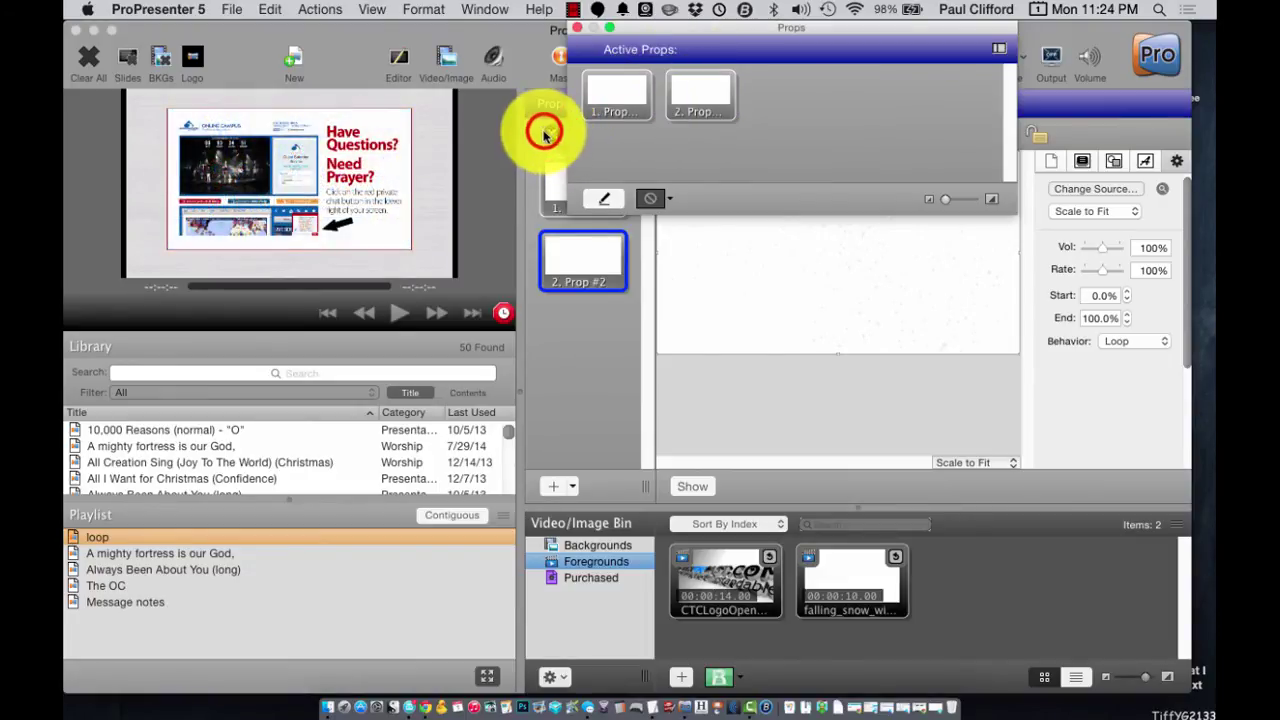
pyautogui.click(549, 133)
pyautogui.click(706, 94)
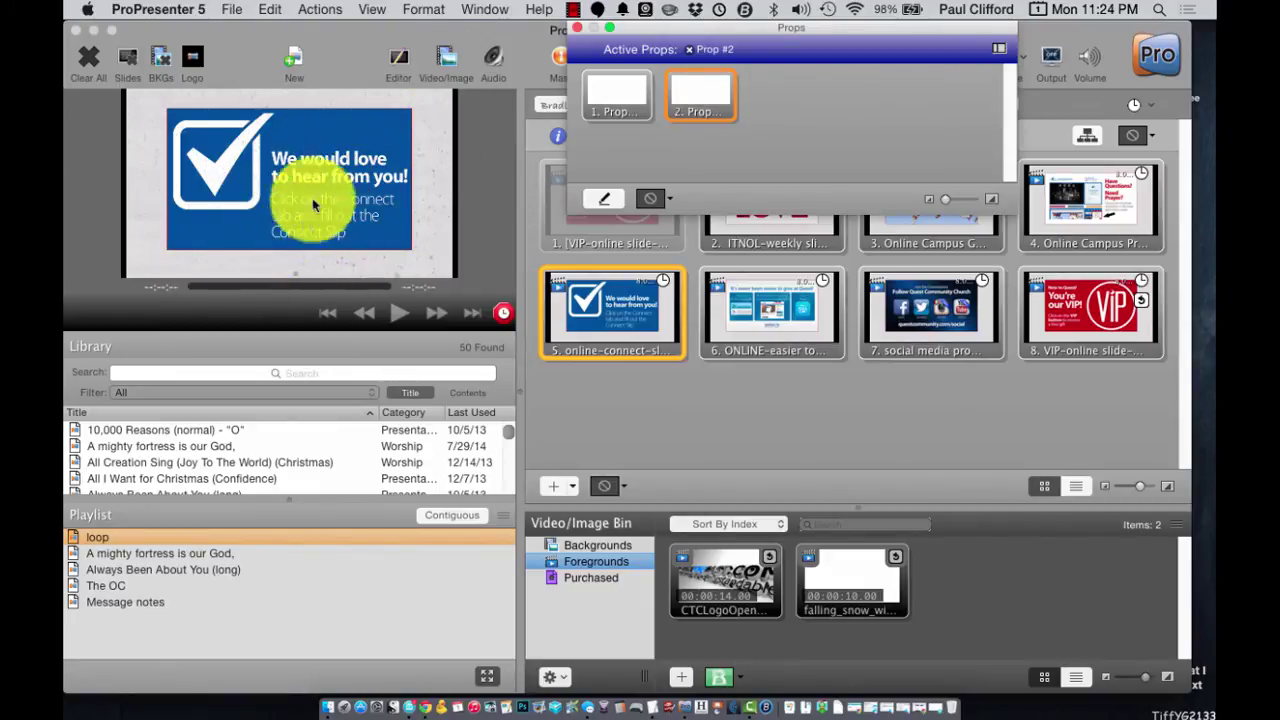
pyautogui.click(775, 355)
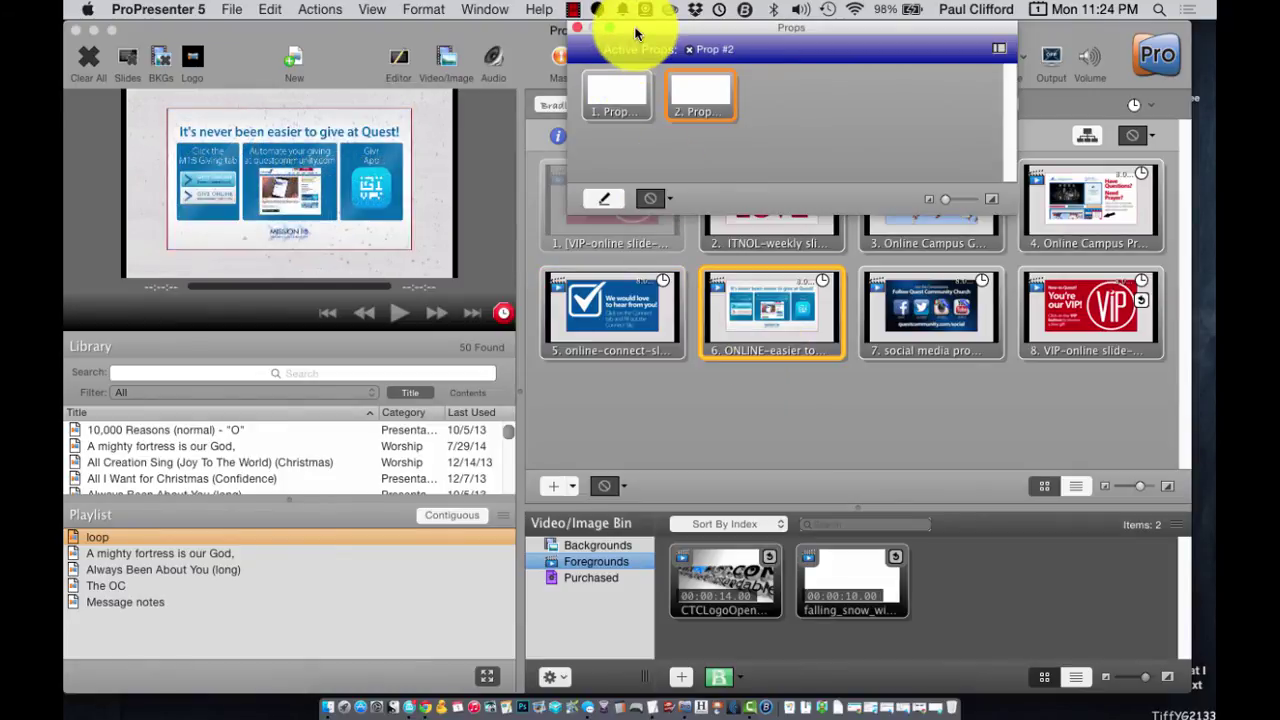